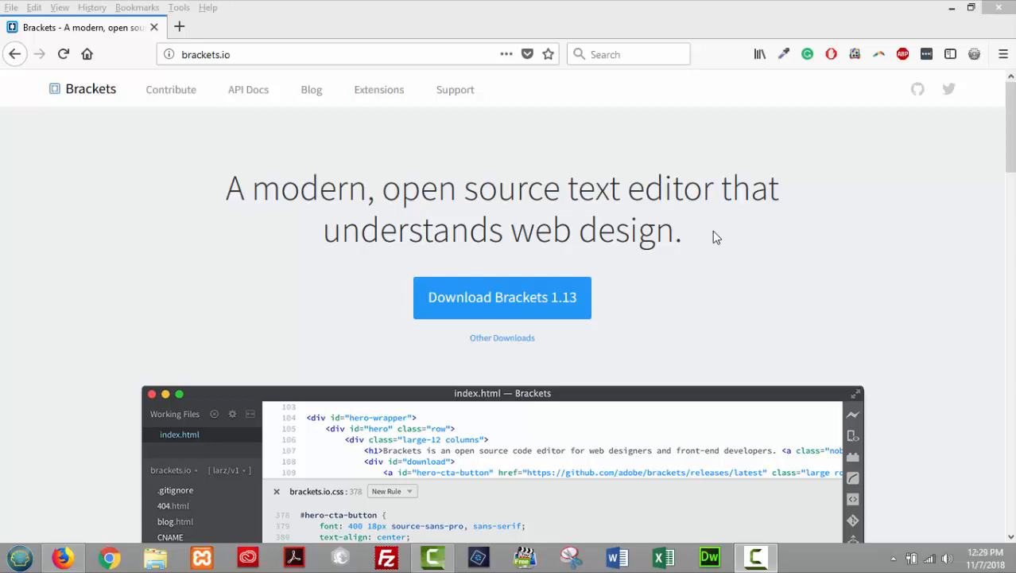
Step: Download the Brackets 1.13 installer from the Brackets home page and save the file
{"action": "scroll", "coordinate": [914, 183], "scroll_direction": "down", "scroll_amount": 8}
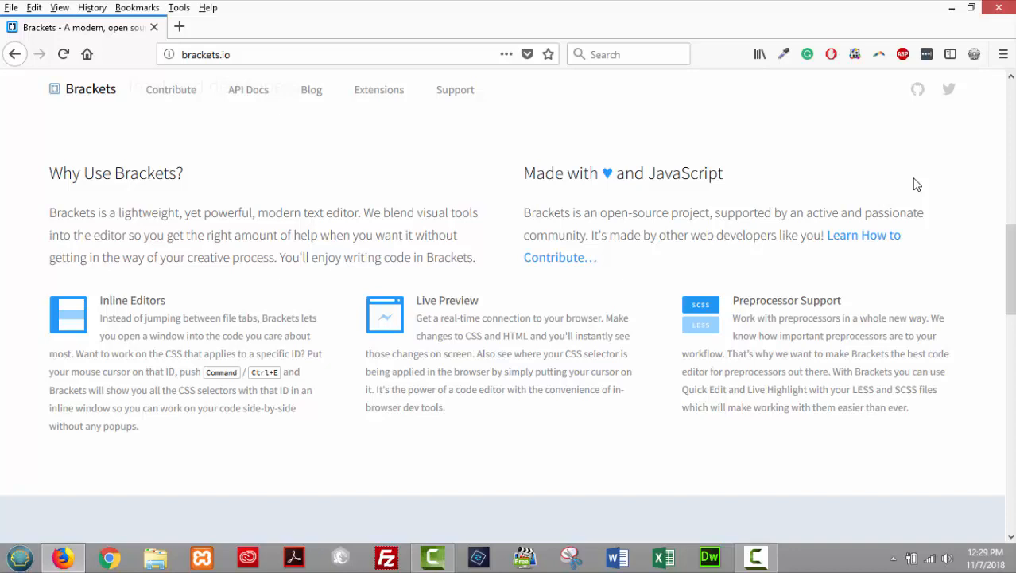
{"action": "scroll", "coordinate": [665, 281], "scroll_direction": "down", "scroll_amount": 4}
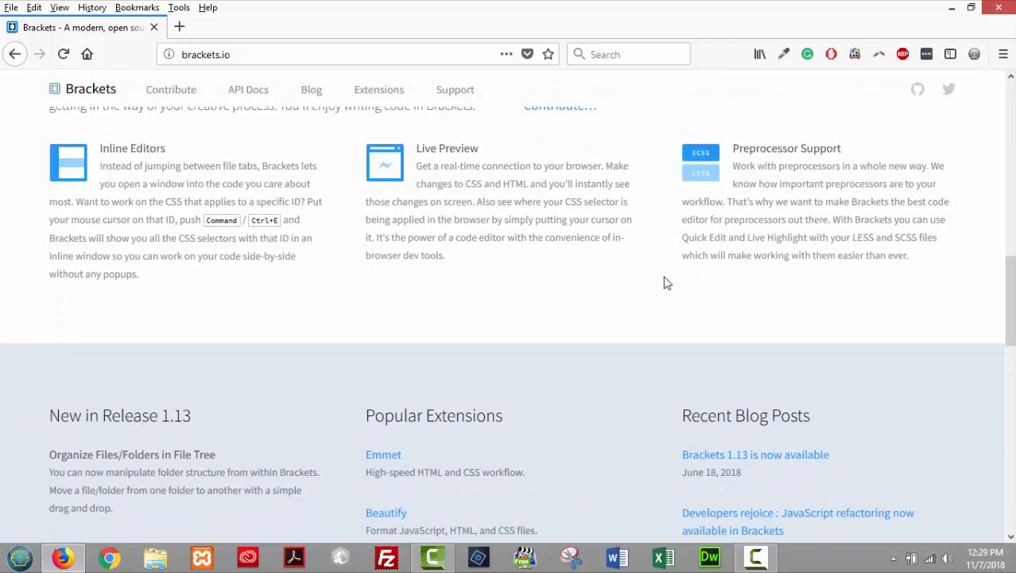
{"action": "scroll", "coordinate": [616, 295], "scroll_direction": "down", "scroll_amount": 3}
{"action": "scroll", "coordinate": [617, 295], "scroll_direction": "up", "scroll_amount": 2}
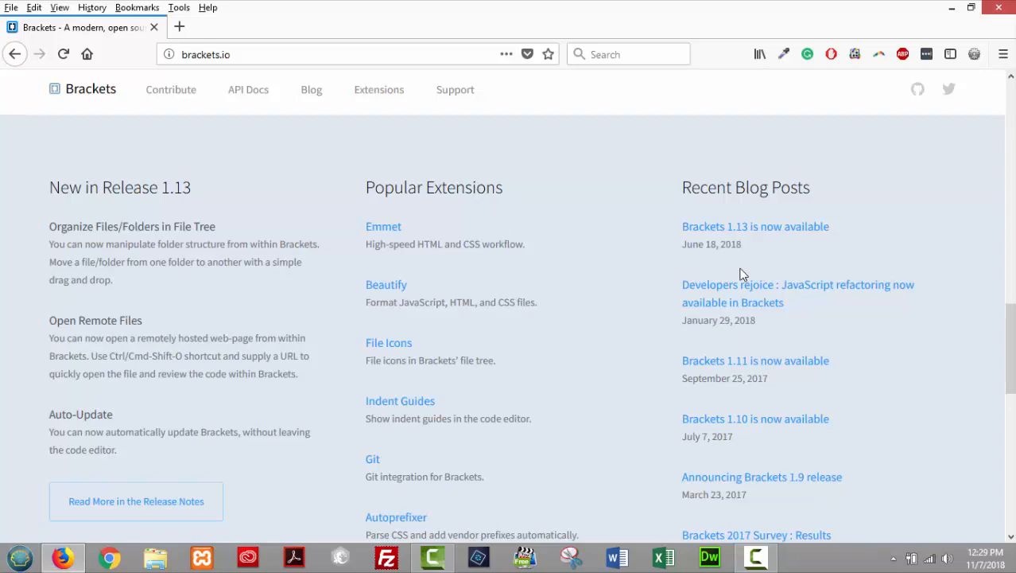
{"action": "scroll", "coordinate": [925, 296], "scroll_direction": "up", "scroll_amount": 4}
{"action": "scroll", "coordinate": [925, 296], "scroll_direction": "up", "scroll_amount": 5}
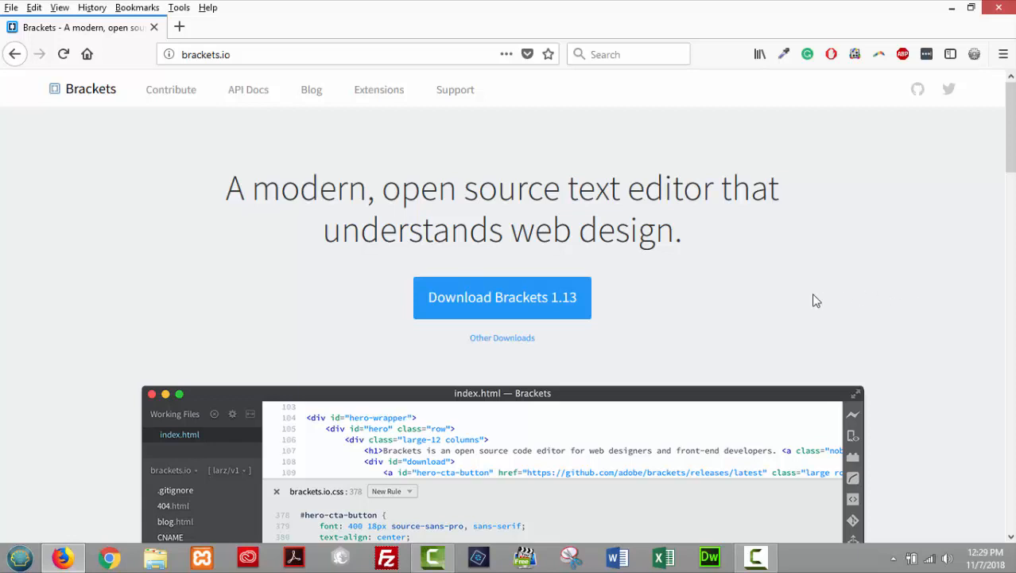
{"action": "left_click", "coordinate": [494, 298]}
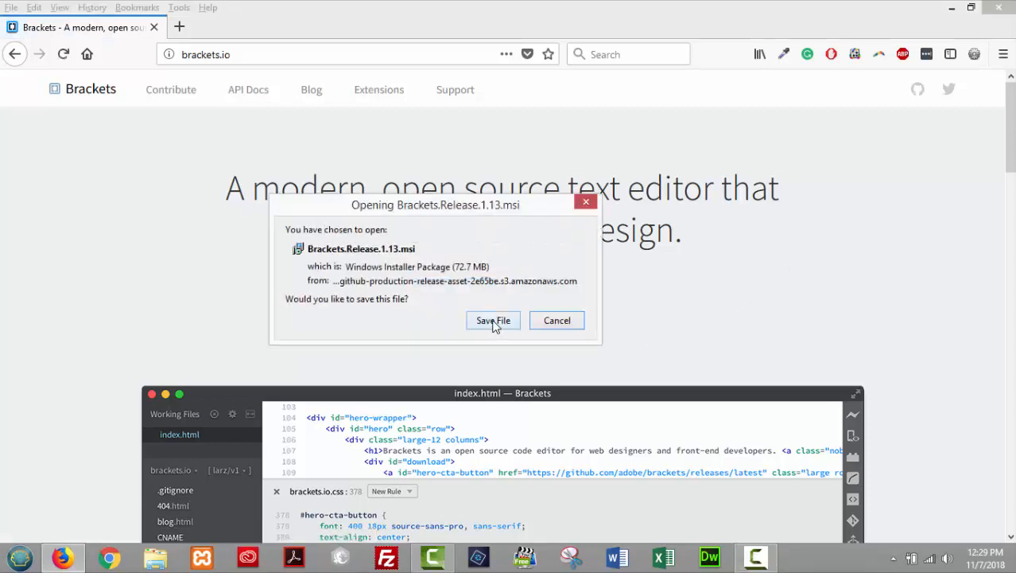
{"action": "left_click", "coordinate": [493, 320]}
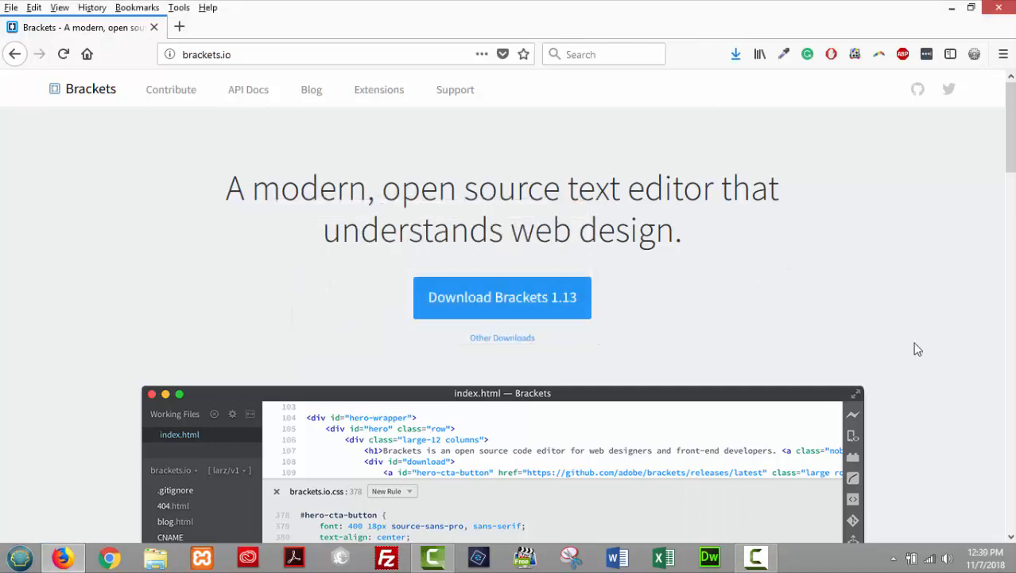
Step: Run the downloaded Brackets installer from the desktop and install to the default folder with both default options kept
{"action": "left_click", "coordinate": [951, 10]}
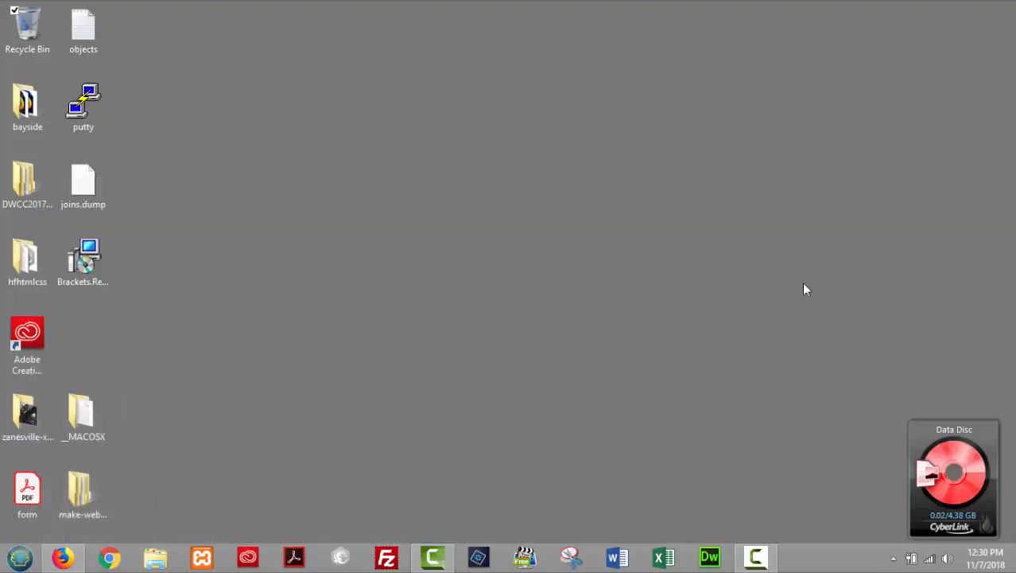
{"action": "double_click", "coordinate": [84, 268]}
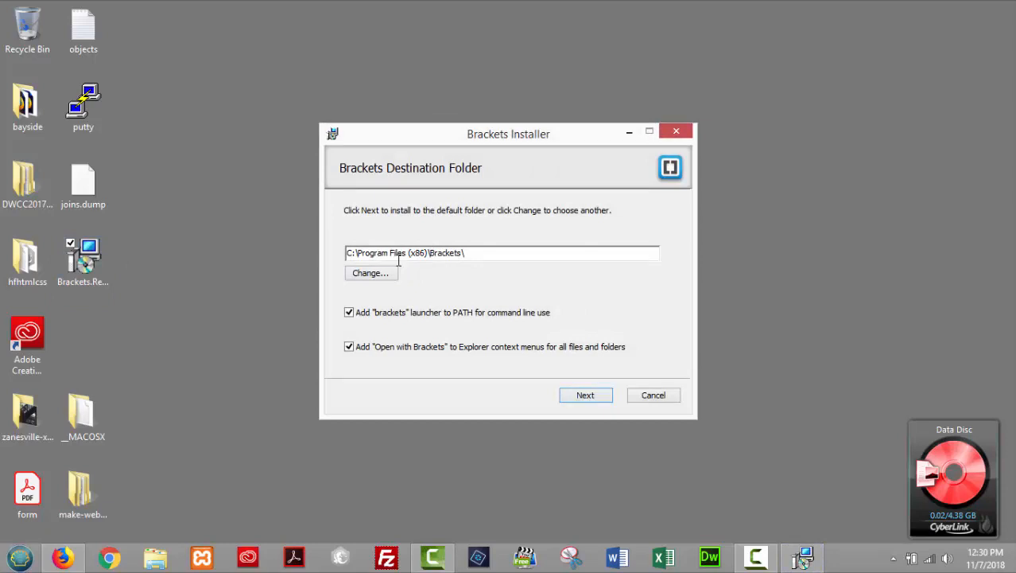
{"action": "left_click", "coordinate": [598, 401]}
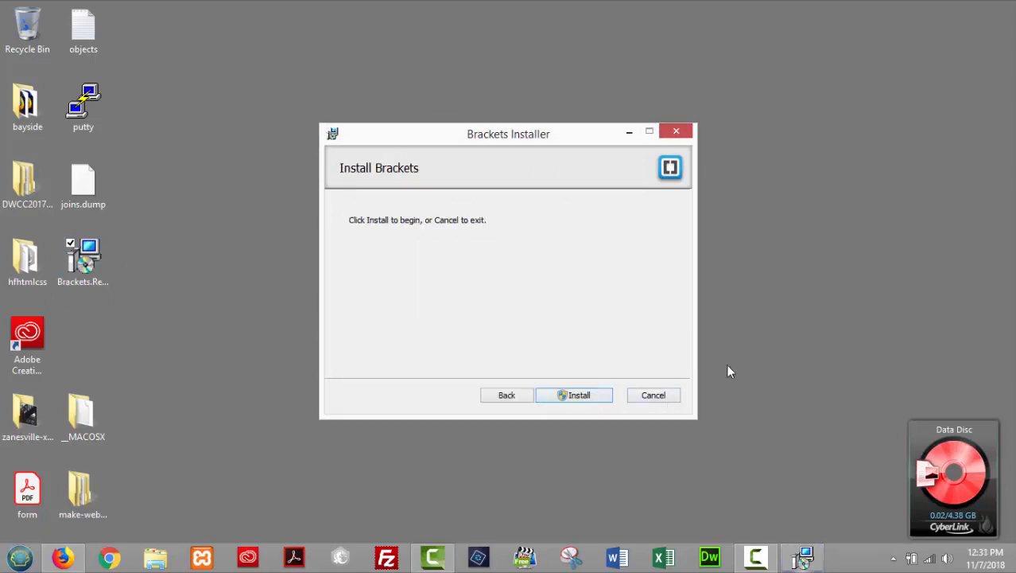
{"action": "left_click", "coordinate": [580, 396]}
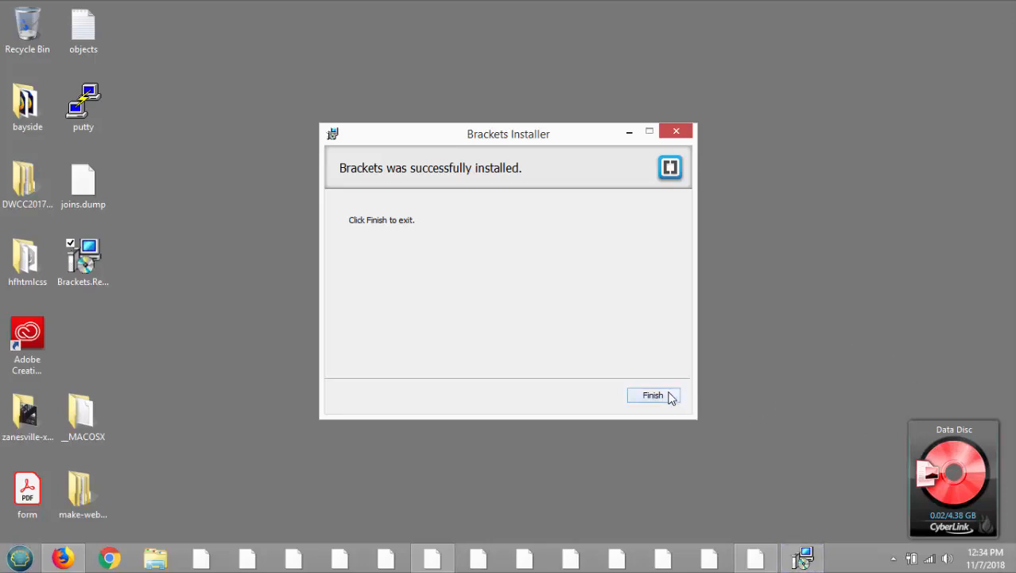
{"action": "left_click", "coordinate": [669, 395]}
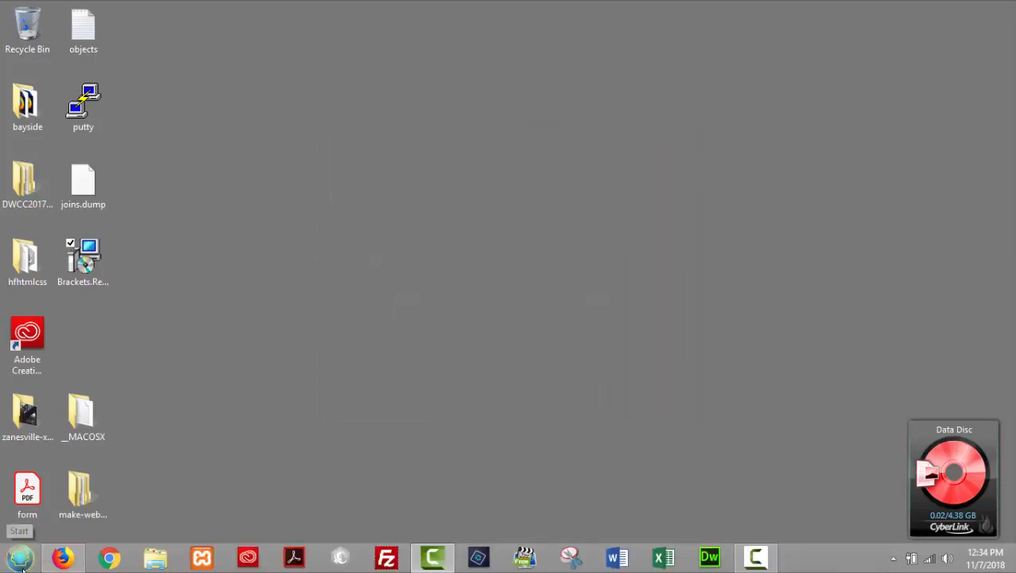
Step: Search the installed programs for "bracket", launch Brackets and pin it to the taskbar
{"action": "left_click", "coordinate": [20, 558]}
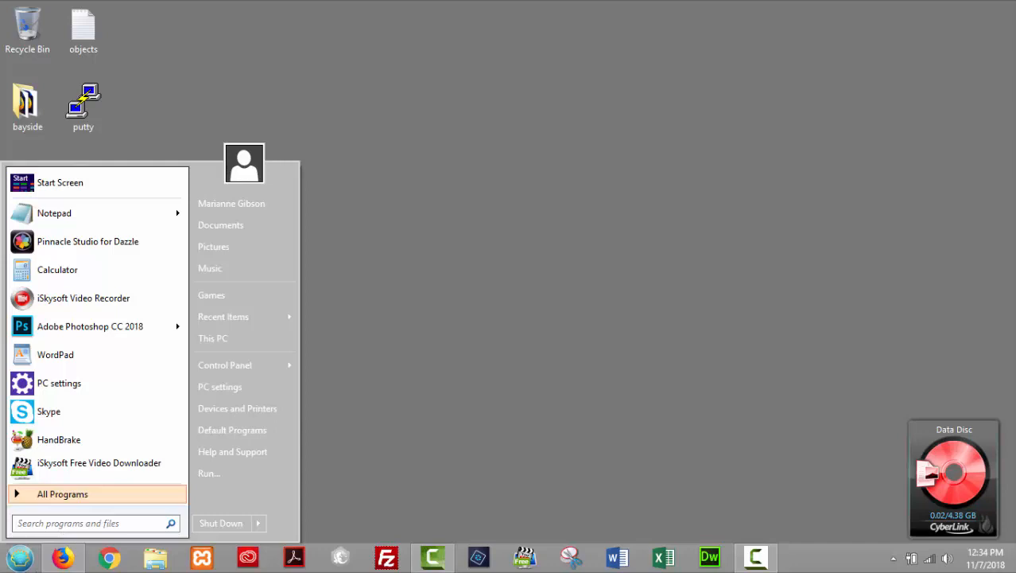
{"action": "type", "text": "bracket"}
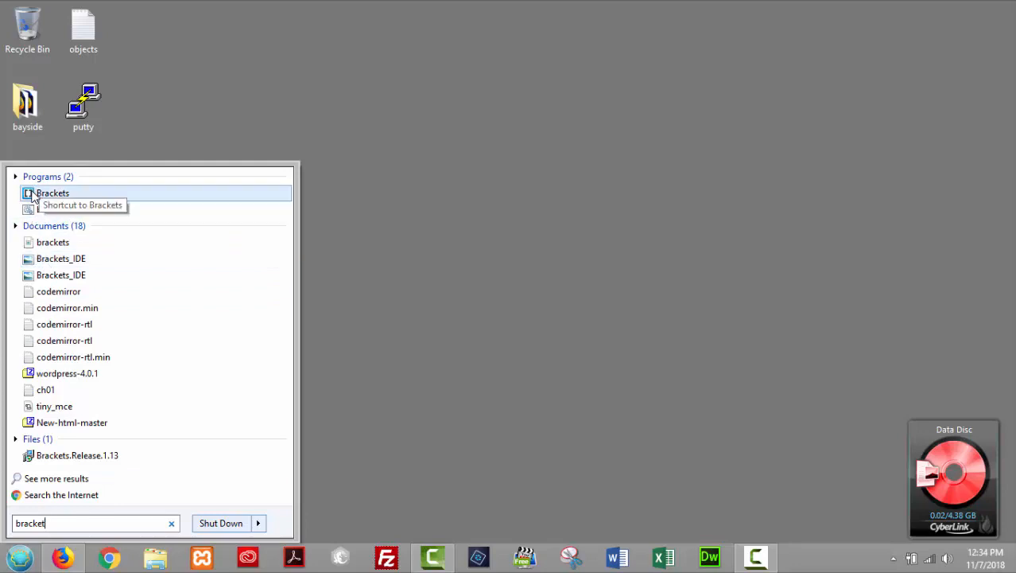
{"action": "left_click", "coordinate": [32, 197]}
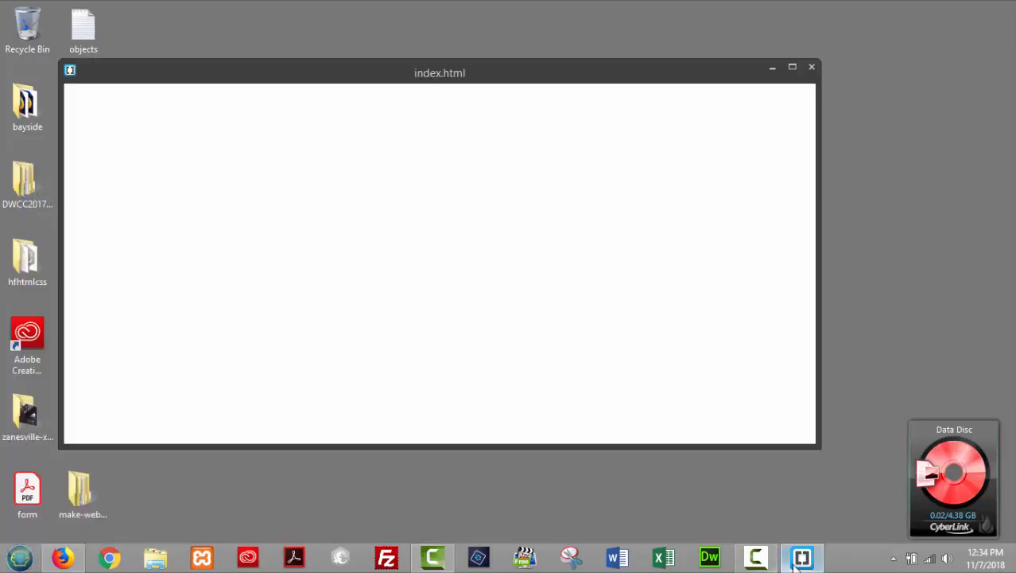
{"action": "right_click", "coordinate": [800, 561]}
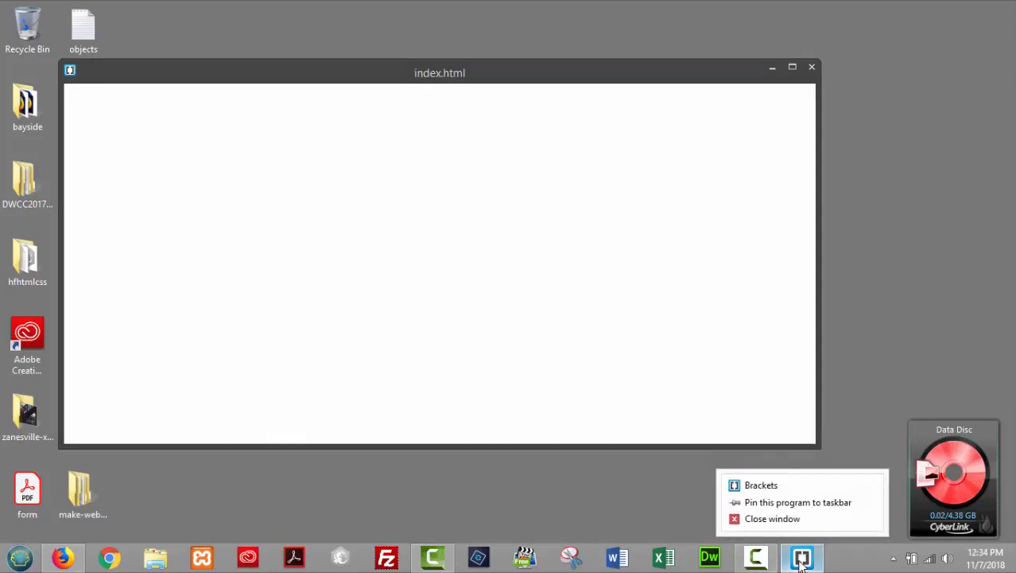
{"action": "left_click", "coordinate": [737, 505]}
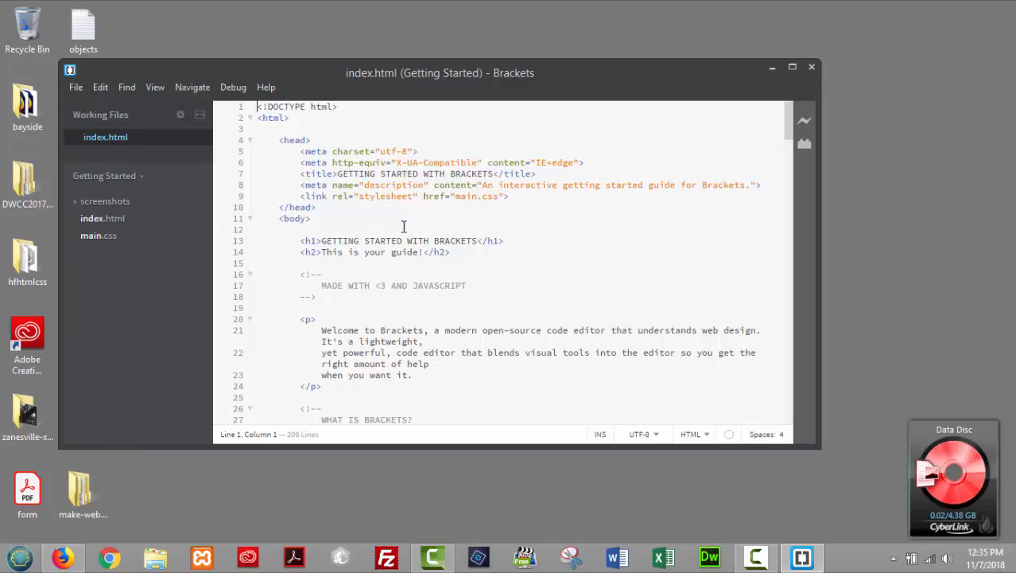
Step: Read through the Getting Started guide in index.html, from the introduction to the Quick Edit section
{"action": "scroll", "coordinate": [402, 239], "scroll_direction": "down", "scroll_amount": 8}
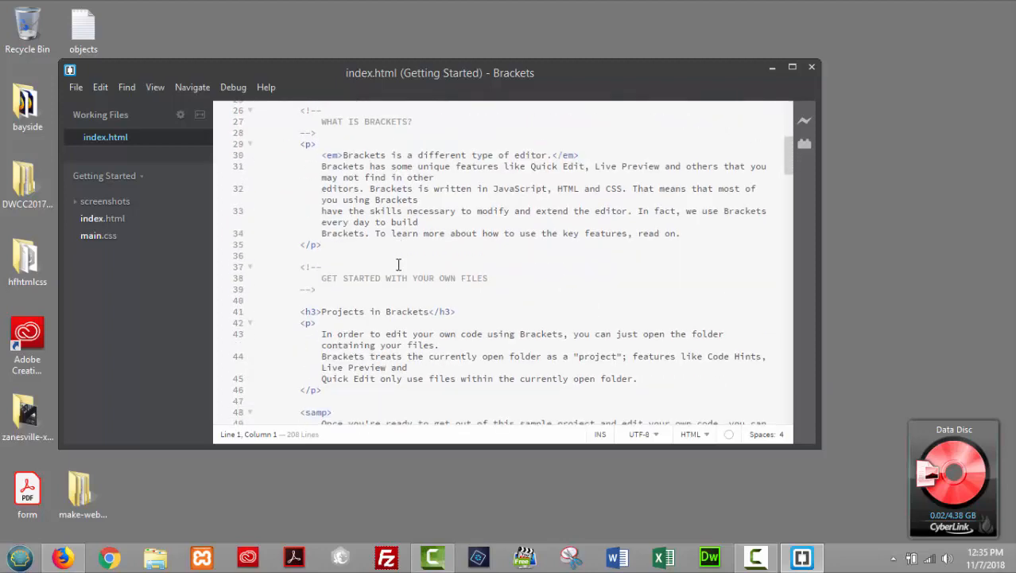
{"action": "scroll", "coordinate": [398, 275], "scroll_direction": "down", "scroll_amount": 6}
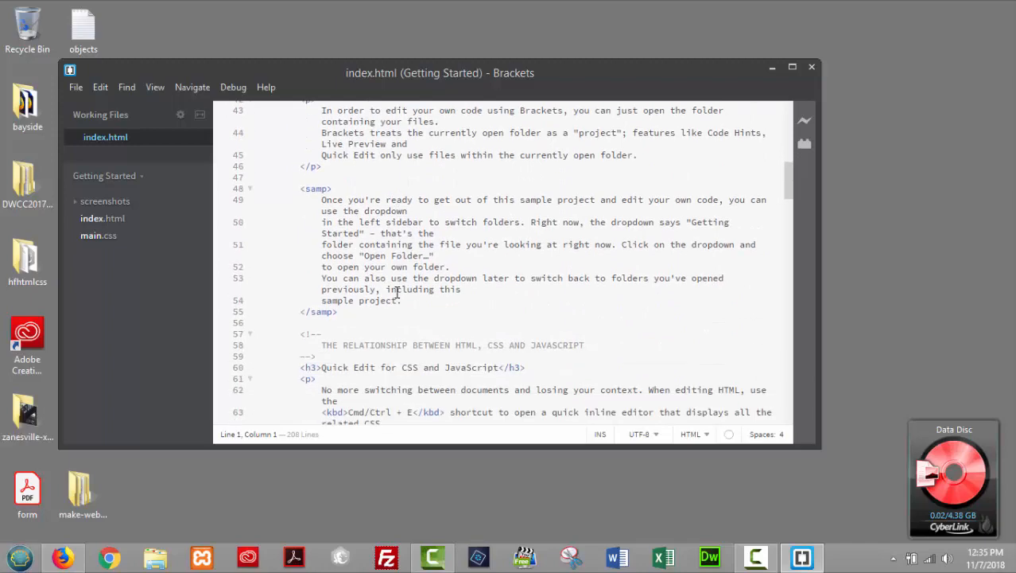
{"action": "scroll", "coordinate": [396, 291], "scroll_direction": "down", "scroll_amount": 6}
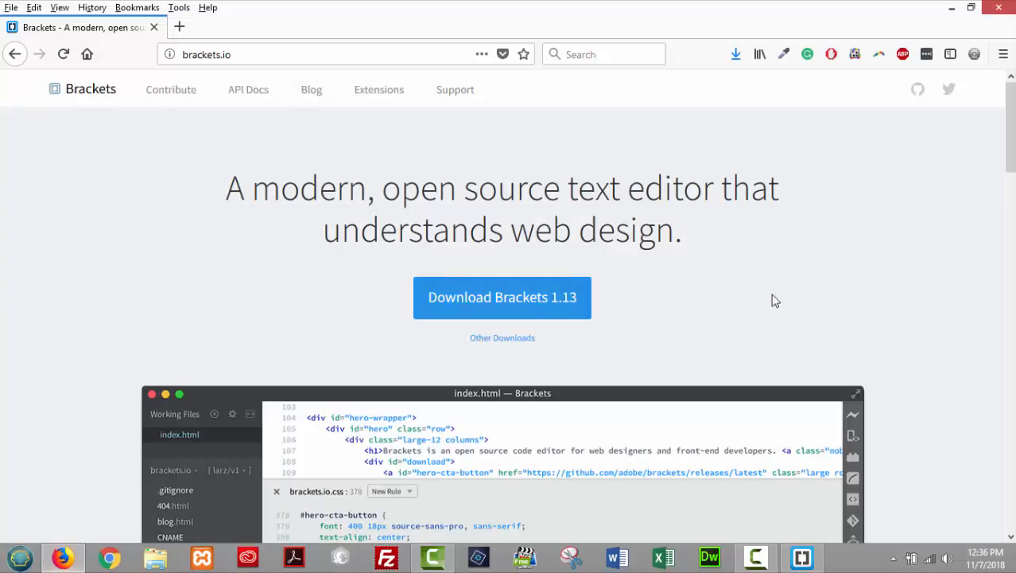
Step: Switch to Firefox, open the Emmet page from the Brackets site's popular extensions, and read its installation instructions
{"action": "scroll", "coordinate": [911, 343], "scroll_direction": "down", "scroll_amount": 10}
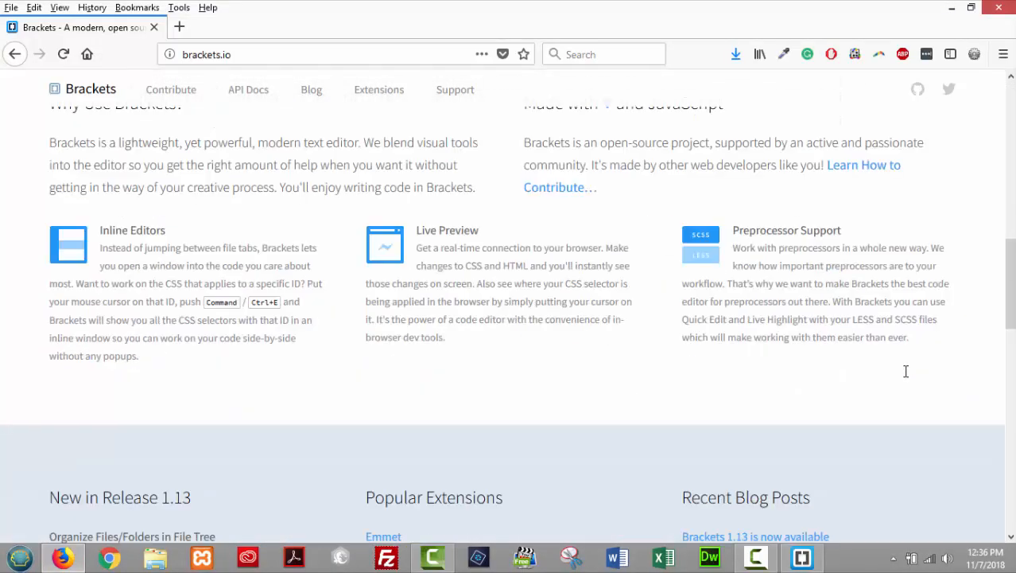
{"action": "scroll", "coordinate": [902, 378], "scroll_direction": "down", "scroll_amount": 5}
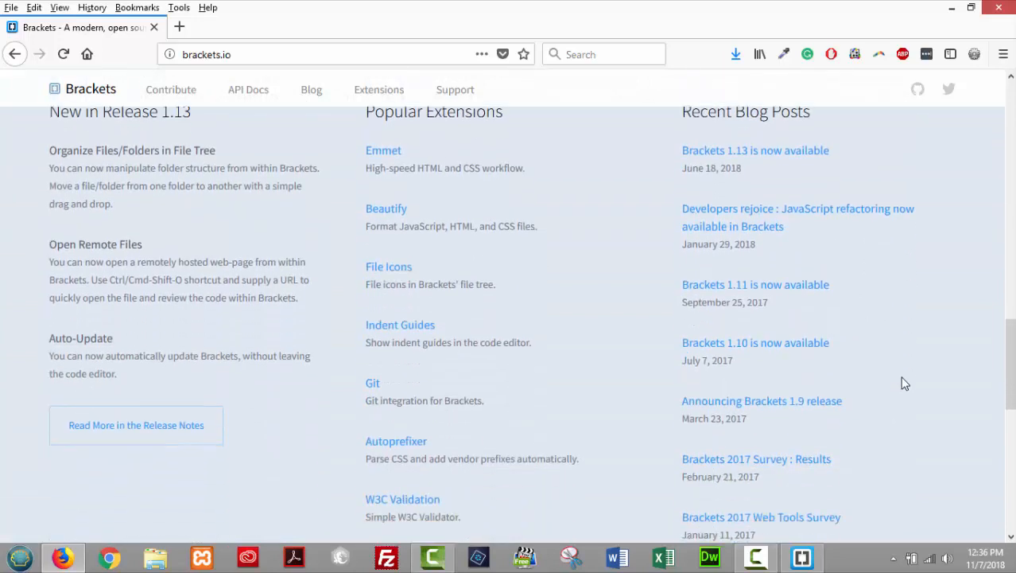
{"action": "scroll", "coordinate": [902, 383], "scroll_direction": "up", "scroll_amount": 2}
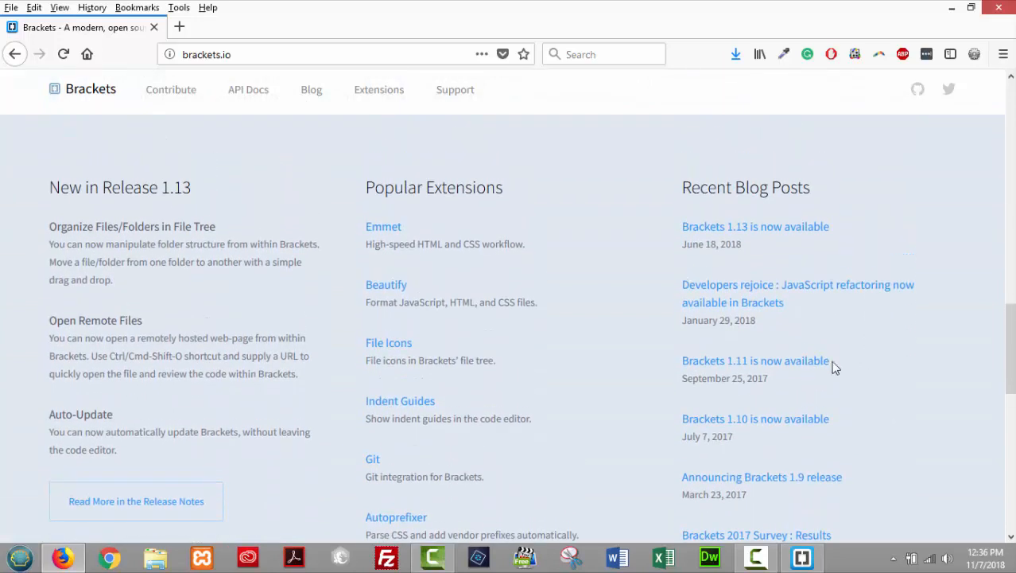
{"action": "left_click", "coordinate": [384, 229]}
{"action": "scroll", "coordinate": [867, 318], "scroll_direction": "down", "scroll_amount": 3}
{"action": "scroll", "coordinate": [852, 318], "scroll_direction": "down", "scroll_amount": 5}
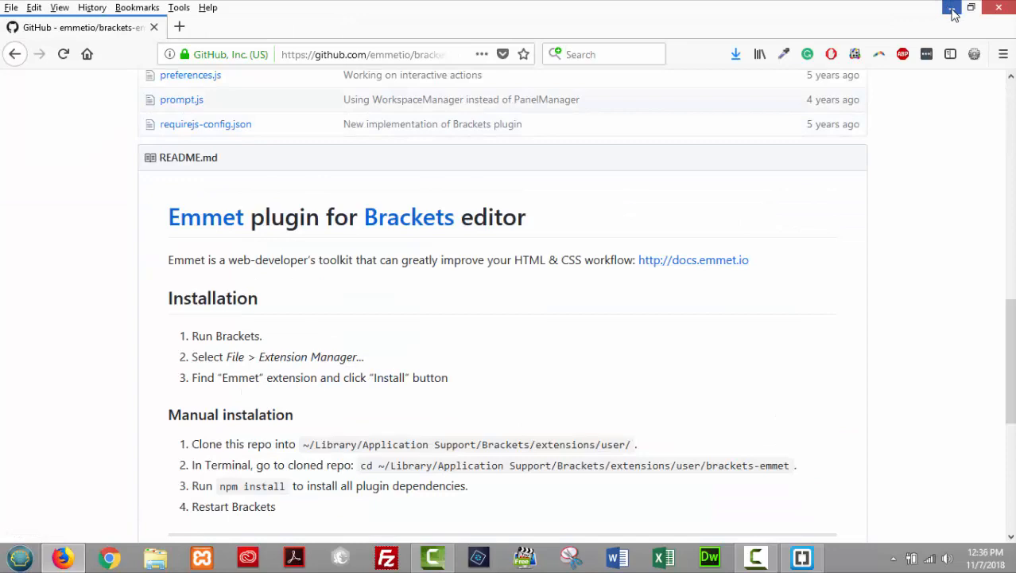
{"action": "left_click", "coordinate": [994, 9]}
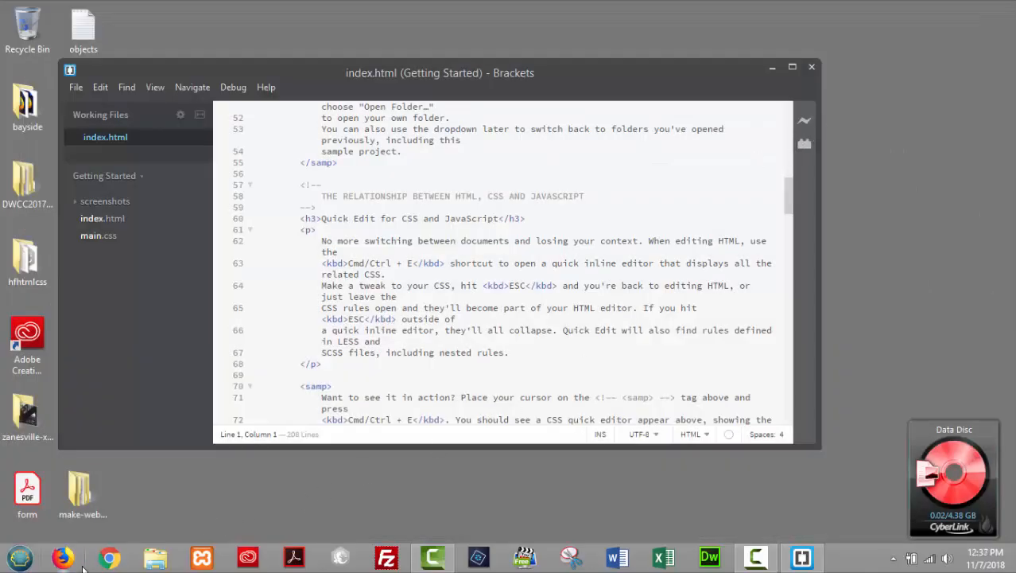
{"action": "left_click", "coordinate": [62, 557]}
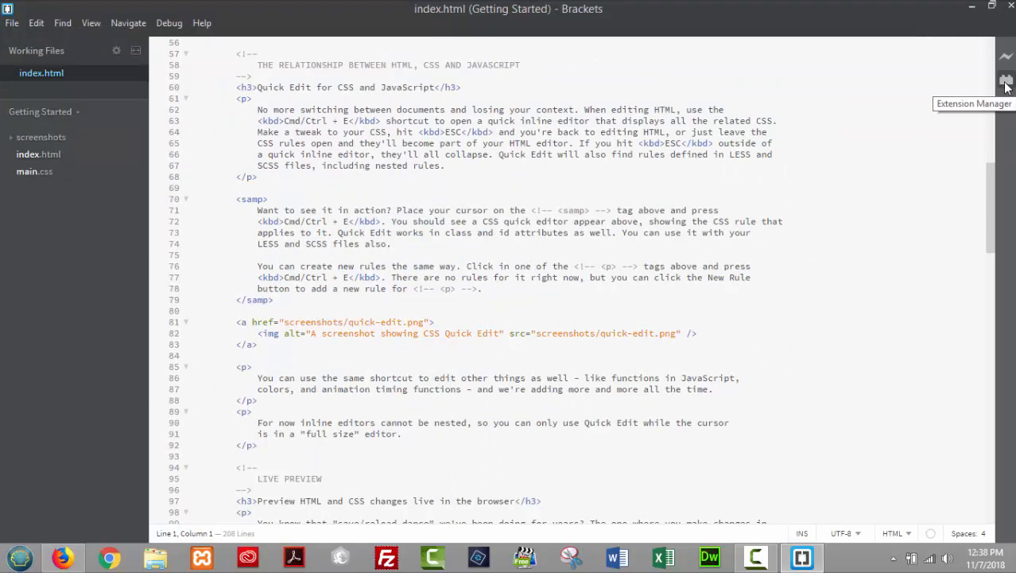
Step: Search the Brackets Extension Manager for "emmet" and install the Emmet extension
{"action": "left_click", "coordinate": [1006, 82]}
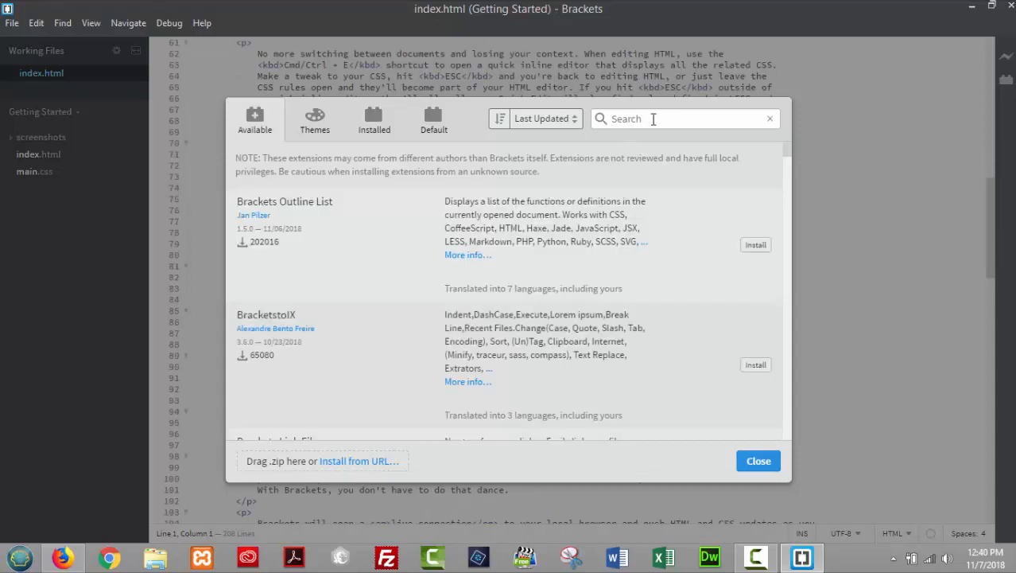
{"action": "left_click", "coordinate": [653, 119]}
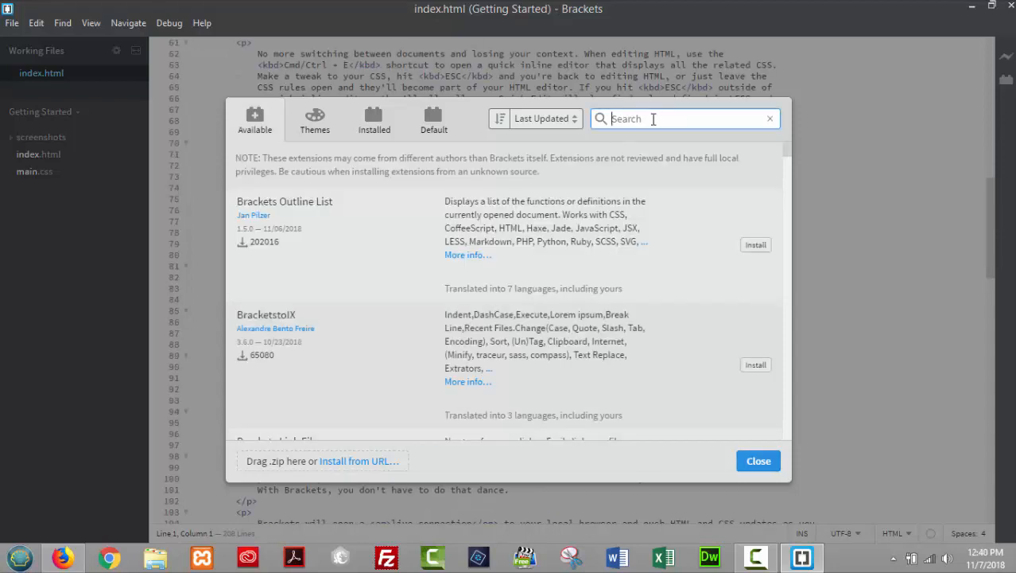
{"action": "type", "text": "emmet"}
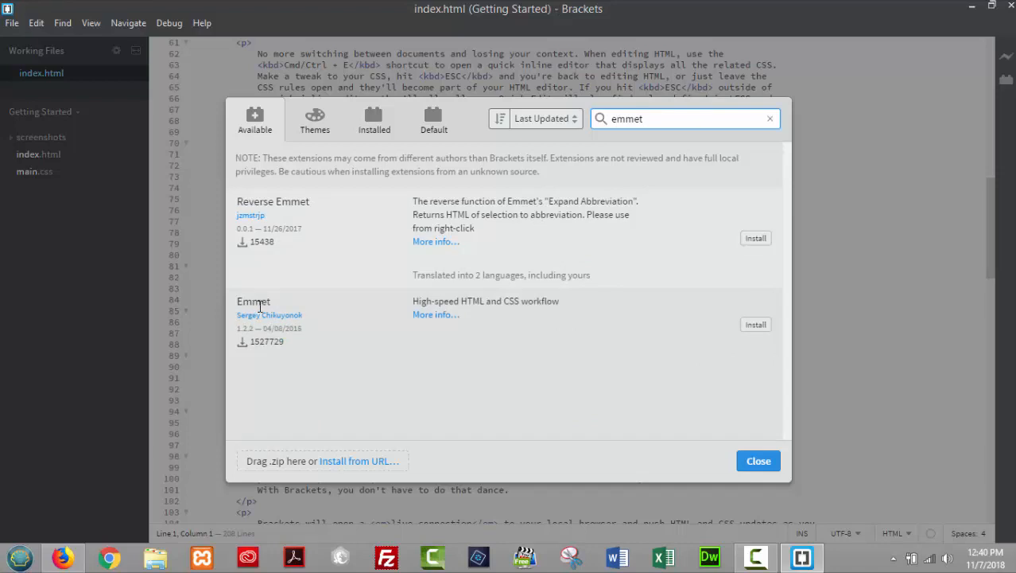
{"action": "left_click", "coordinate": [757, 325]}
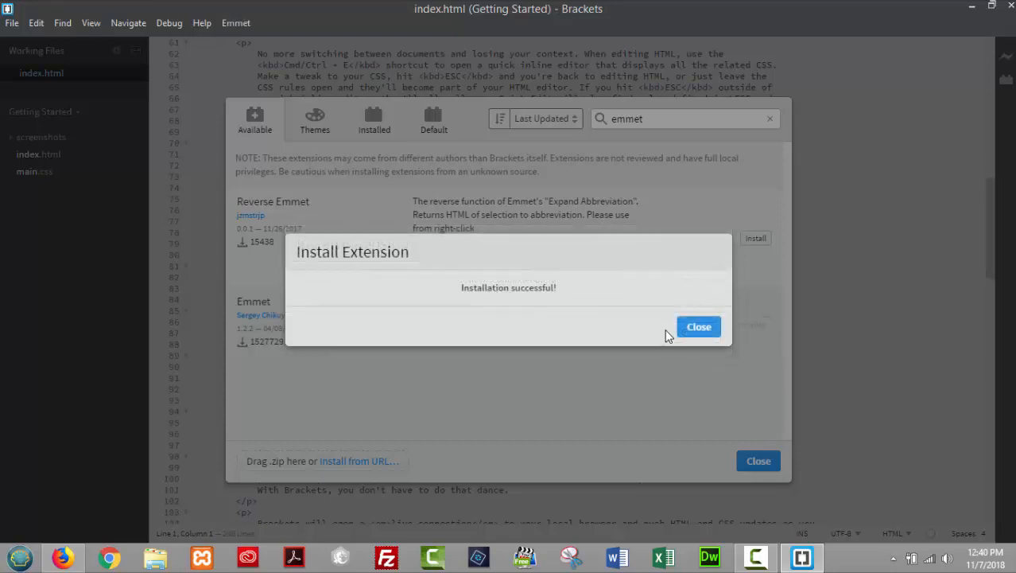
{"action": "left_click", "coordinate": [690, 331]}
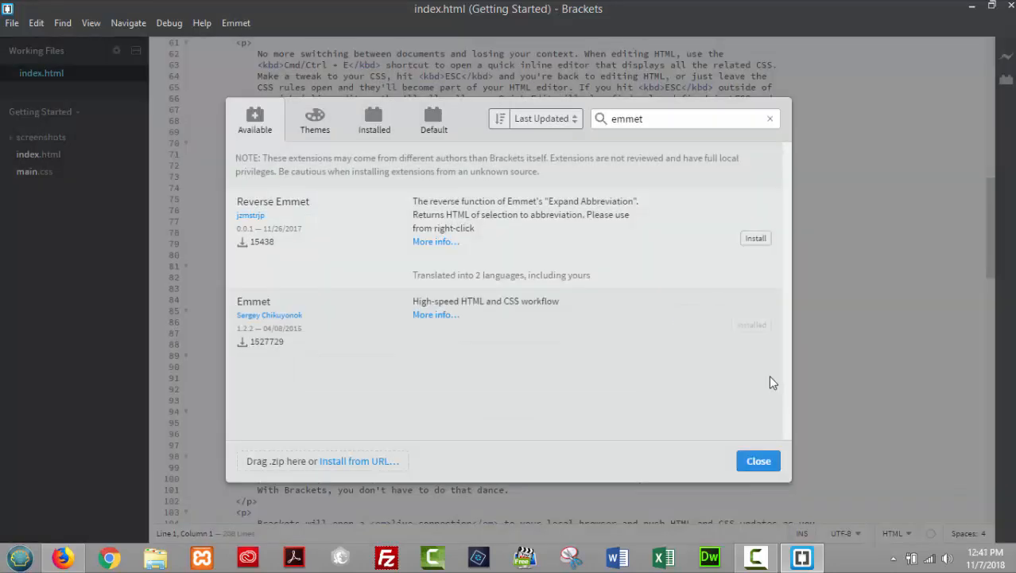
Step: Search the available extensions for "spell check" and install Alice - Spell Checking, including its required dictionaries
{"action": "double_click", "coordinate": [653, 119]}
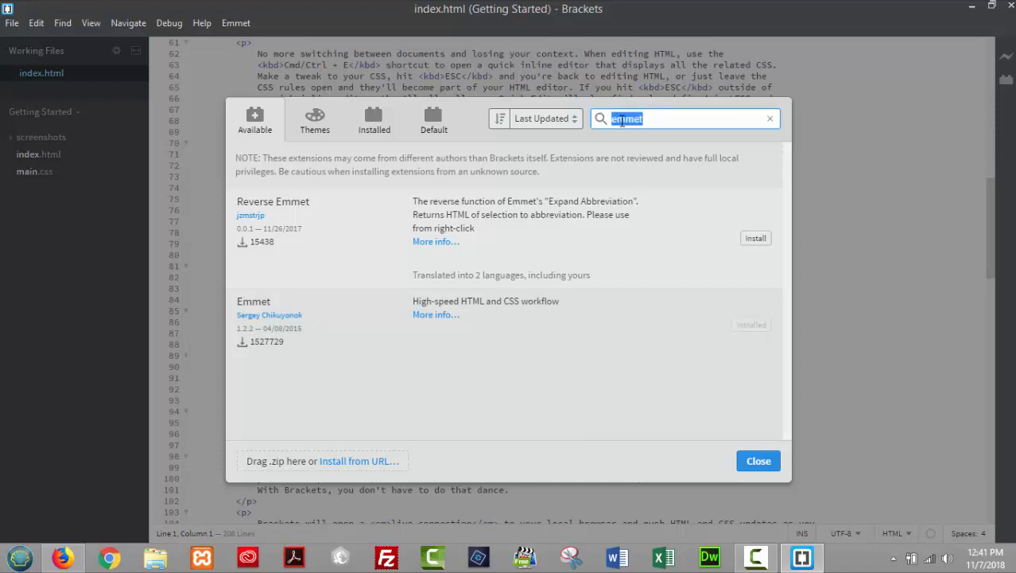
{"action": "type", "text": "sp"}
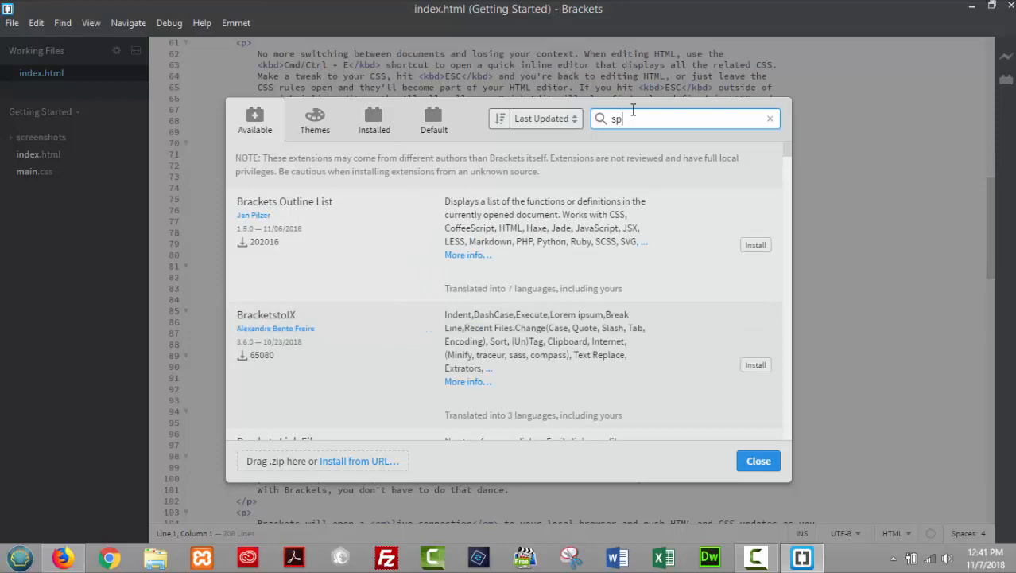
{"action": "type", "text": "ell check"}
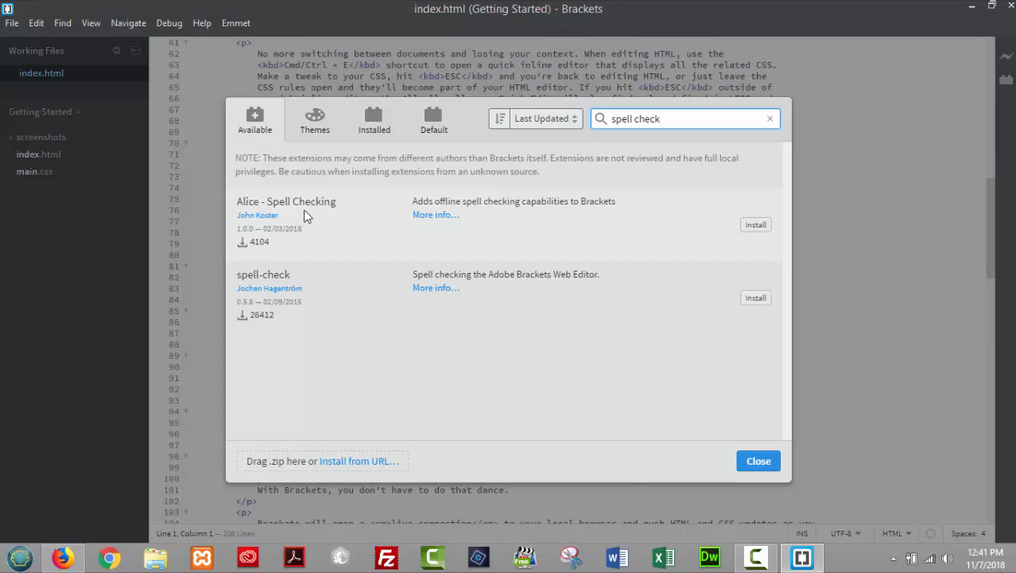
{"action": "left_click", "coordinate": [745, 229]}
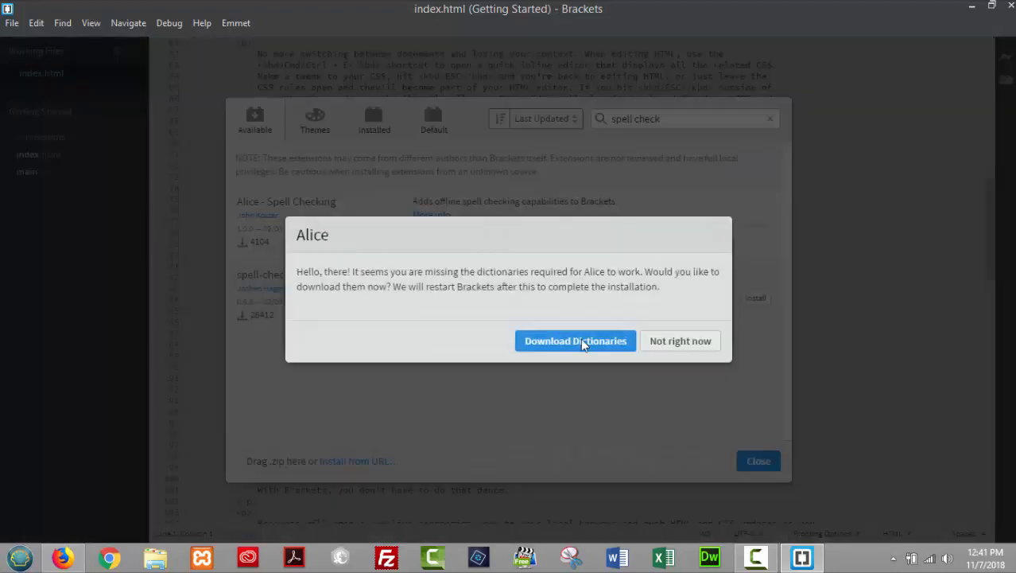
{"action": "left_click", "coordinate": [583, 342]}
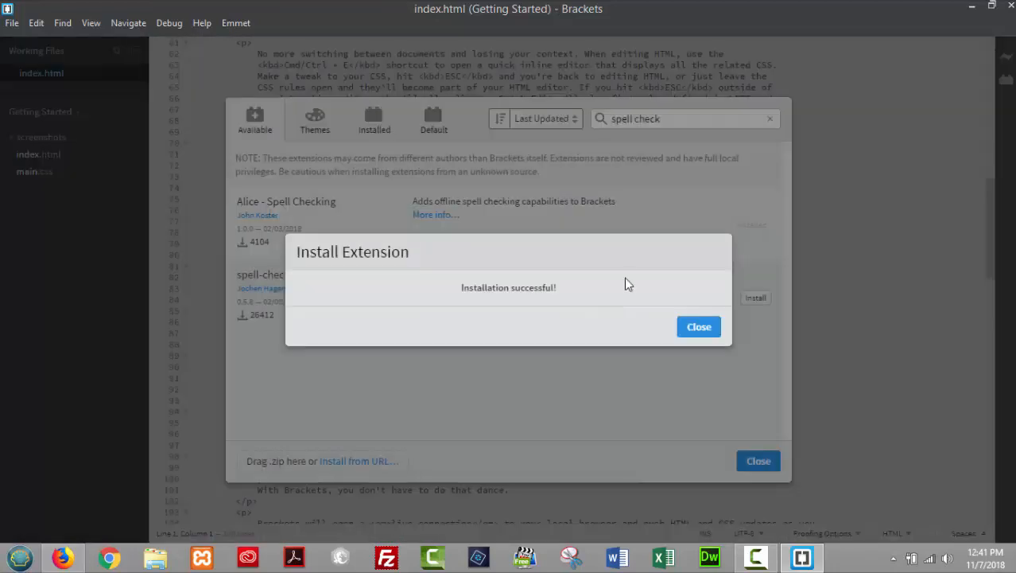
Step: Search the available extensions for "indent guides", install the Indent Guides extension and close the Extension Manager
{"action": "left_click", "coordinate": [688, 332]}
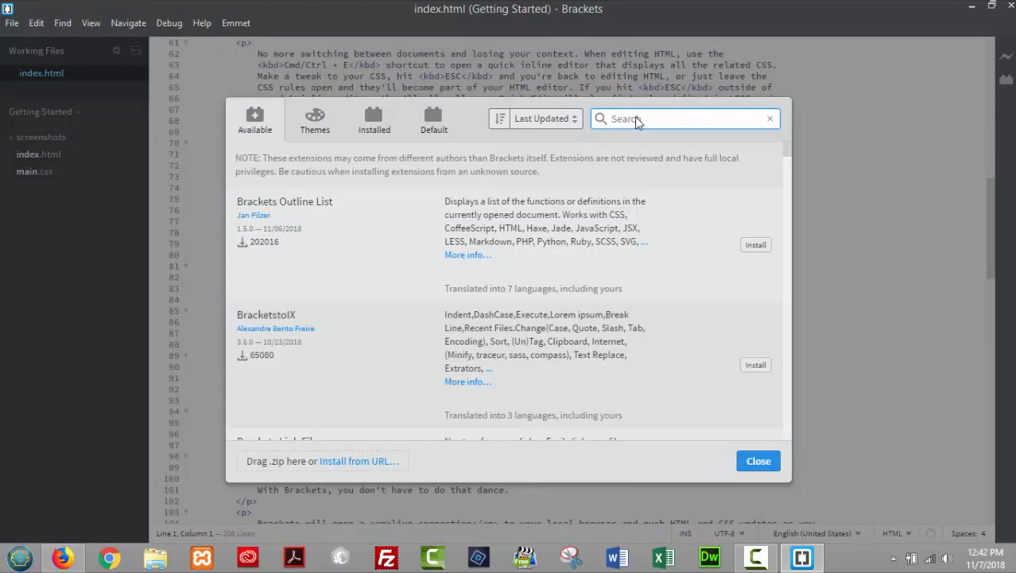
{"action": "left_click", "coordinate": [635, 117]}
{"action": "type", "text": "indent guides"}
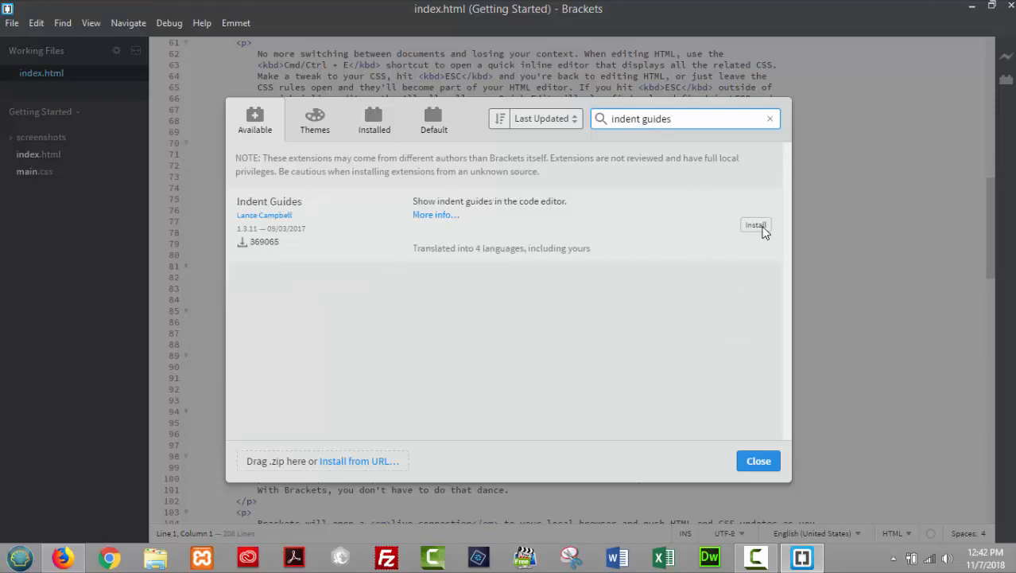
{"action": "left_click", "coordinate": [754, 225]}
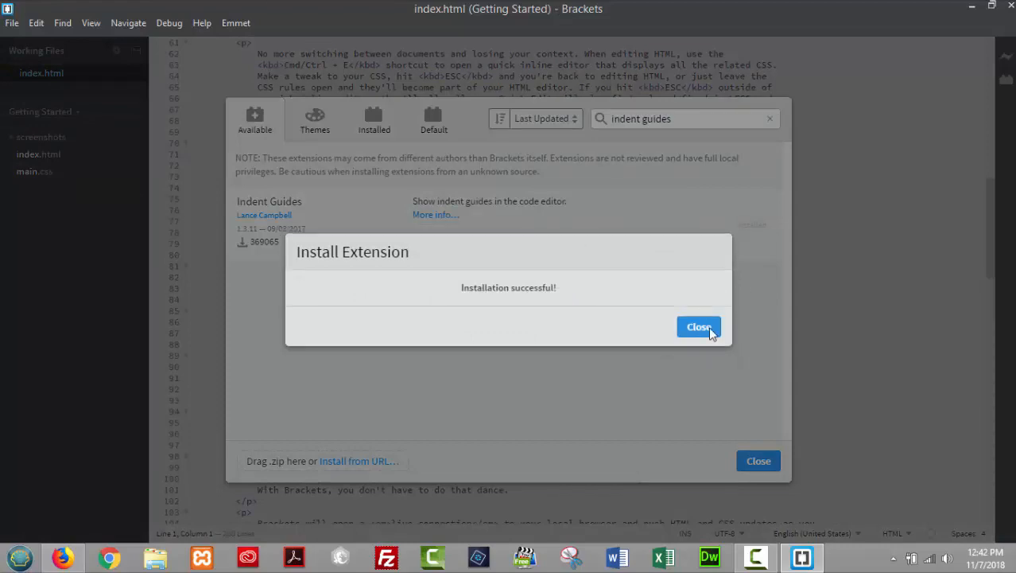
{"action": "left_click", "coordinate": [710, 334]}
{"action": "key", "text": "Escape"}
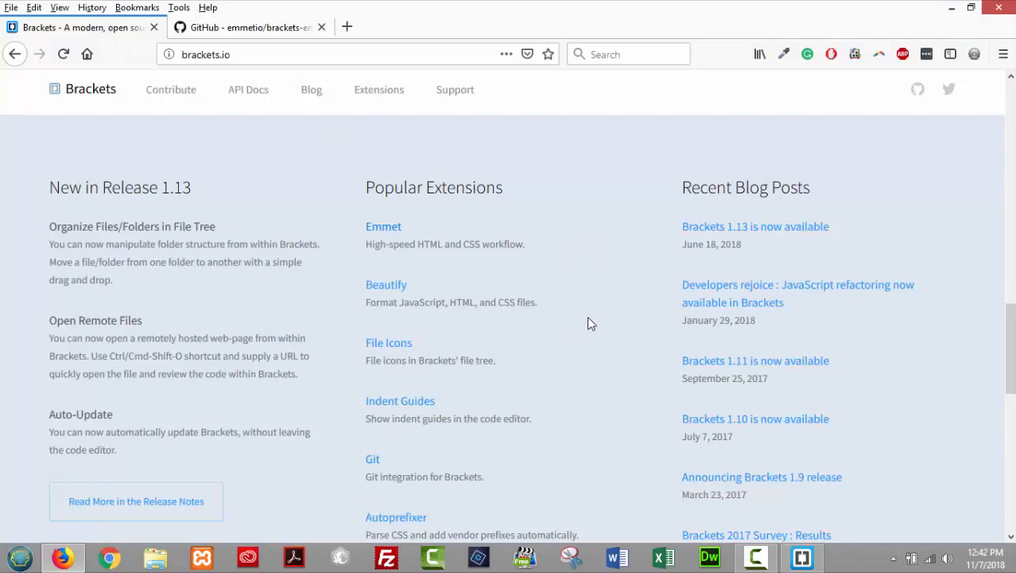
{"action": "scroll", "coordinate": [590, 322], "scroll_direction": "down", "scroll_amount": 2}
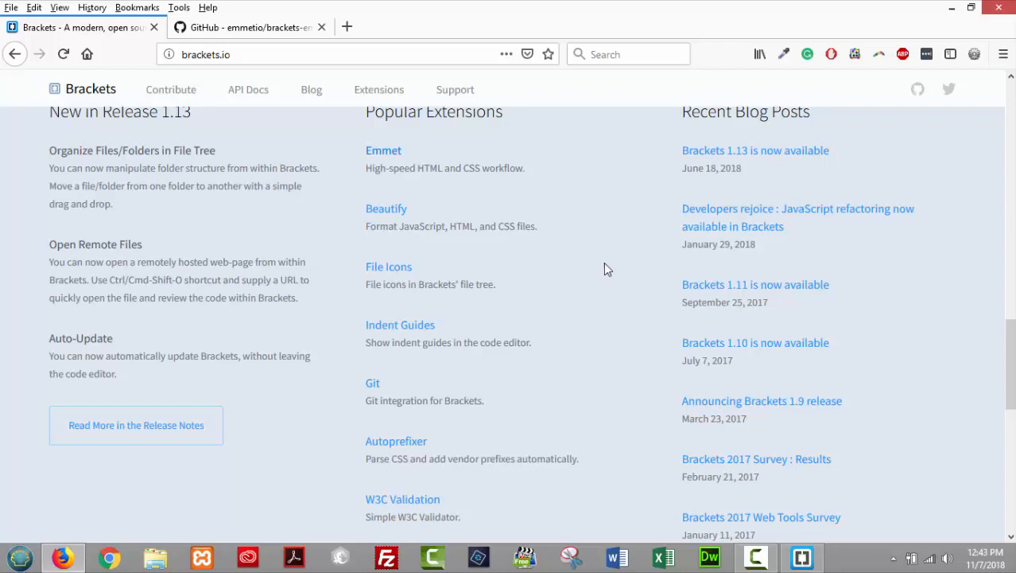
{"action": "left_click", "coordinate": [801, 557]}
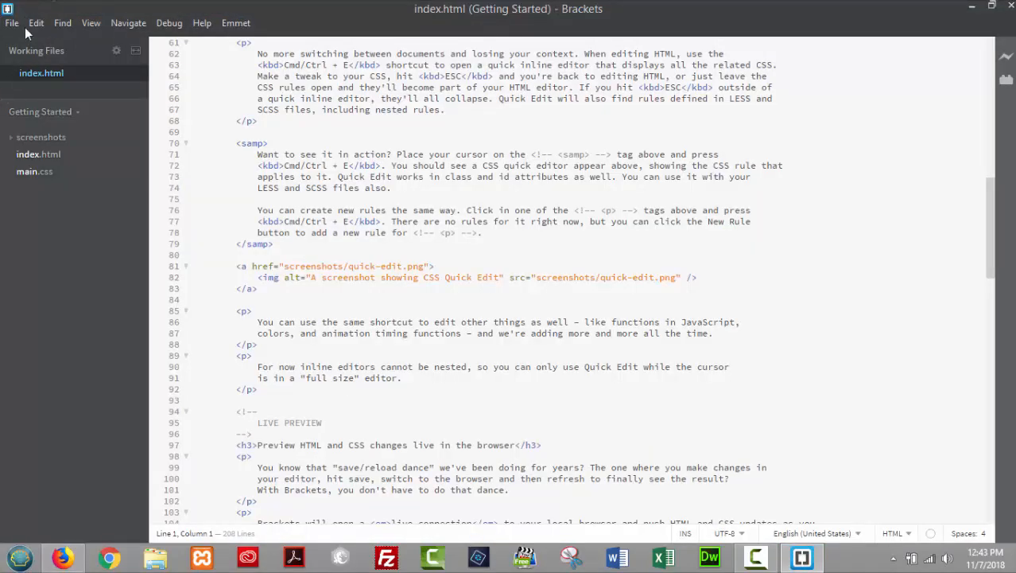
{"action": "left_click", "coordinate": [394, 188]}
Step: Minimize the open windows and create a new folder named cis152 on the desktop
{"action": "left_click", "coordinate": [974, 11]}
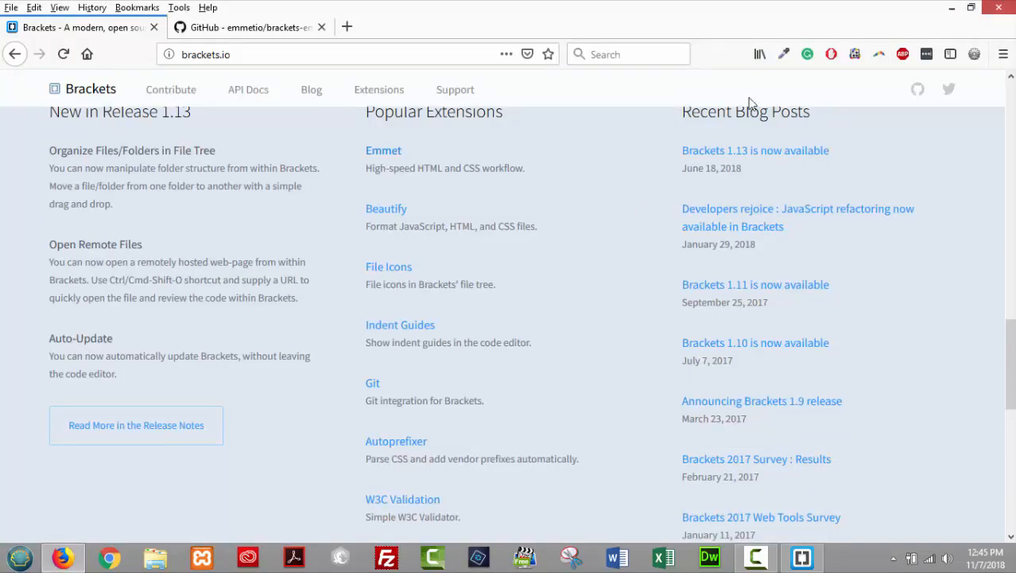
{"action": "left_click", "coordinate": [955, 9]}
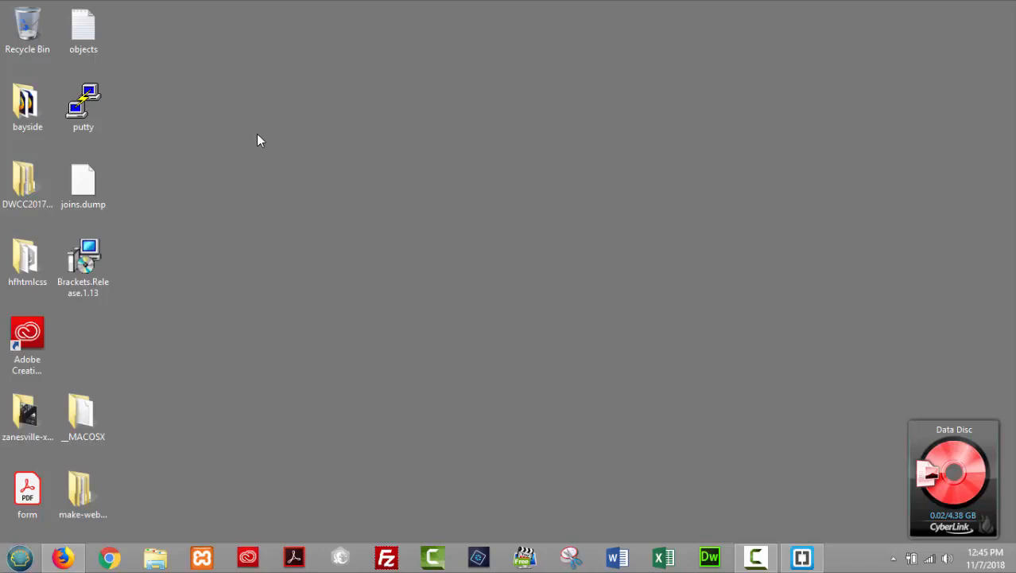
{"action": "right_click", "coordinate": [257, 140]}
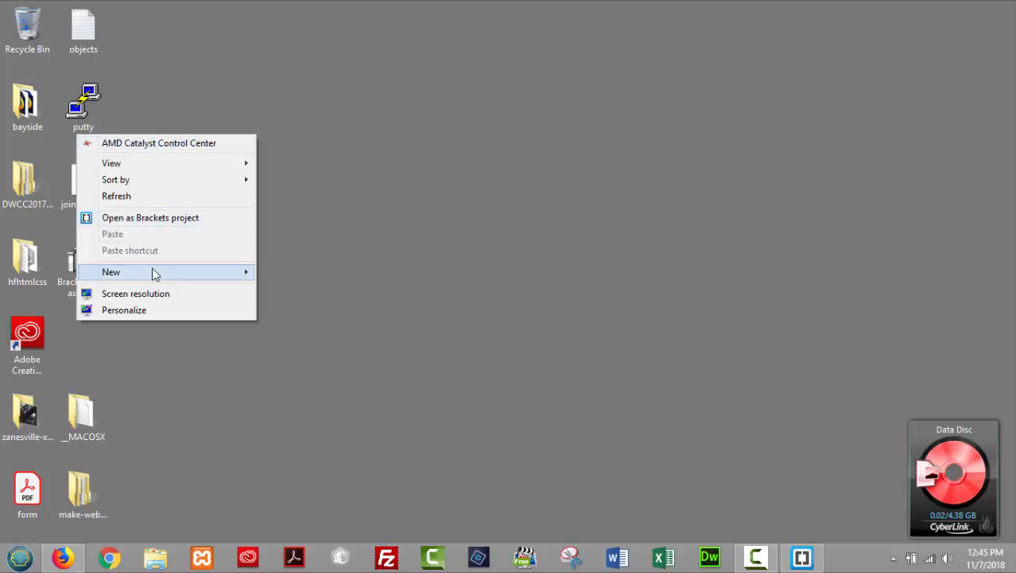
{"action": "mouse_move", "coordinate": [155, 273]}
{"action": "left_click", "coordinate": [298, 272]}
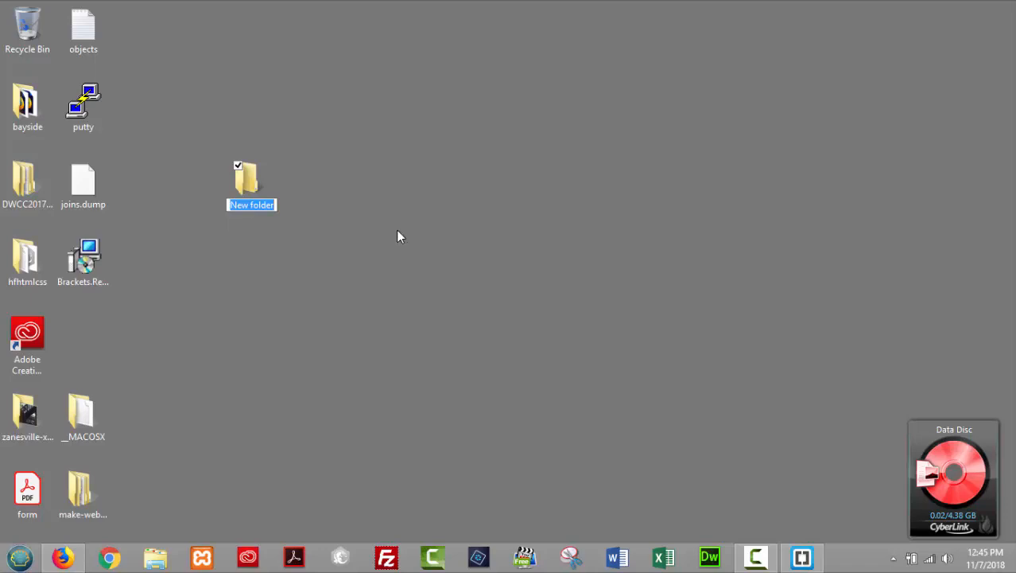
{"action": "type", "text": "cis152"}
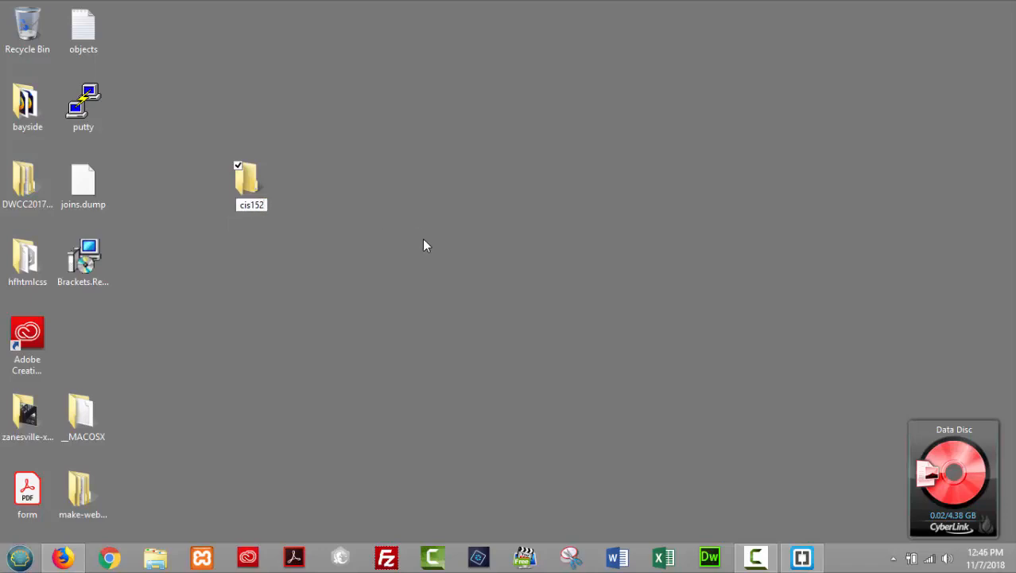
{"action": "key", "text": "Return"}
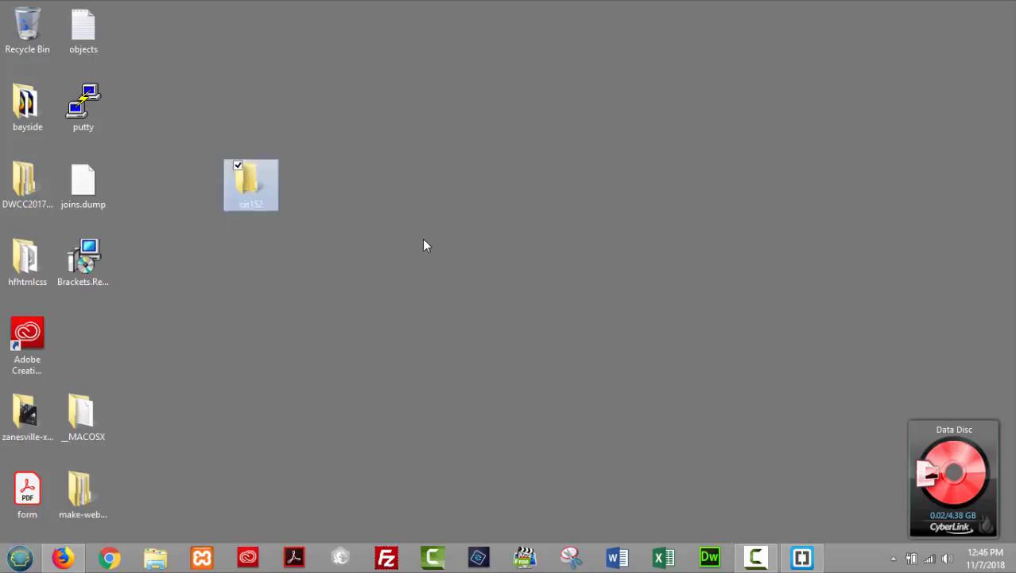
Step: Switch back to Brackets and open the cis152 folder from the Desktop as the project
{"action": "left_click", "coordinate": [801, 556]}
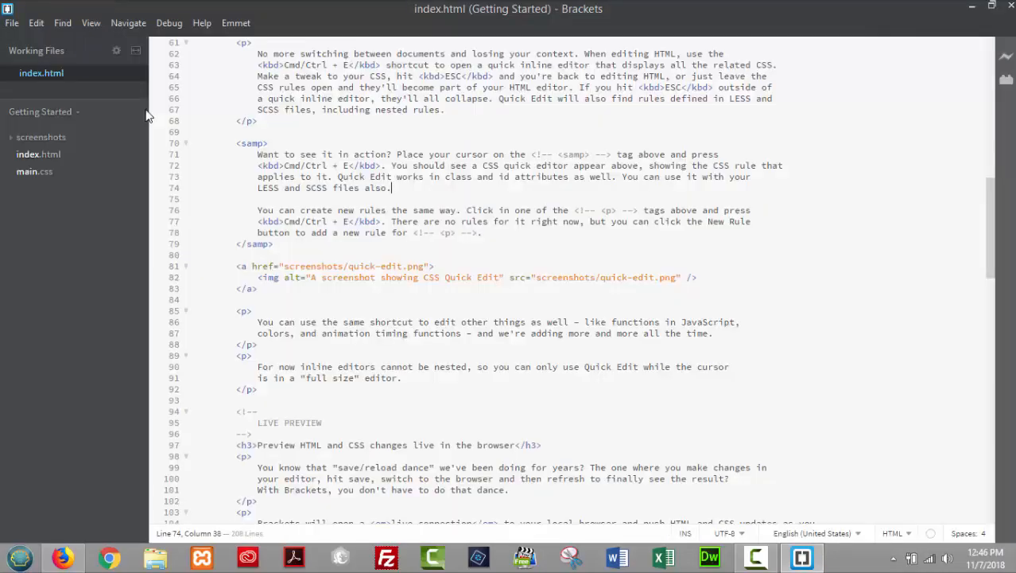
{"action": "left_click", "coordinate": [12, 24]}
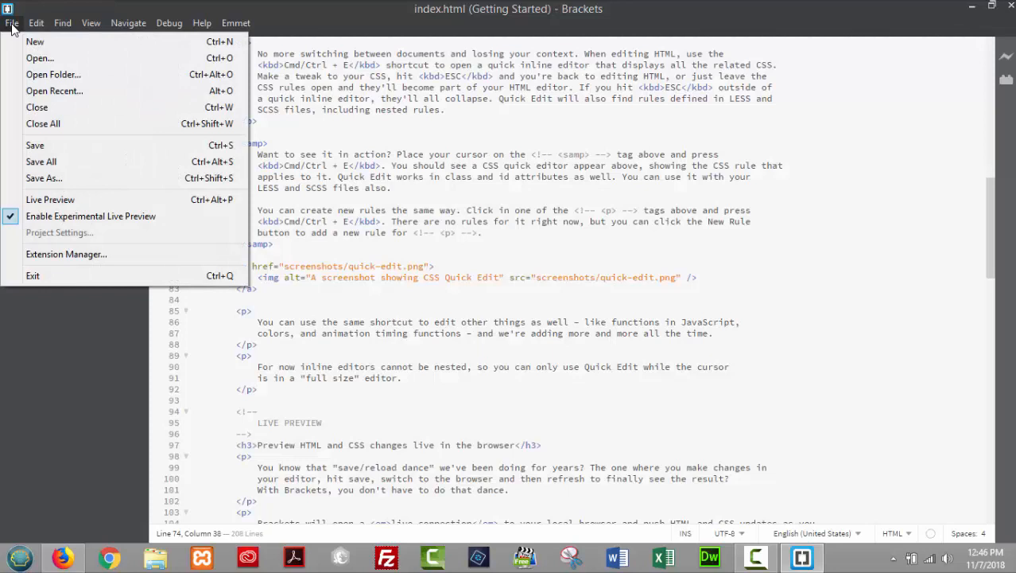
{"action": "left_click", "coordinate": [36, 76]}
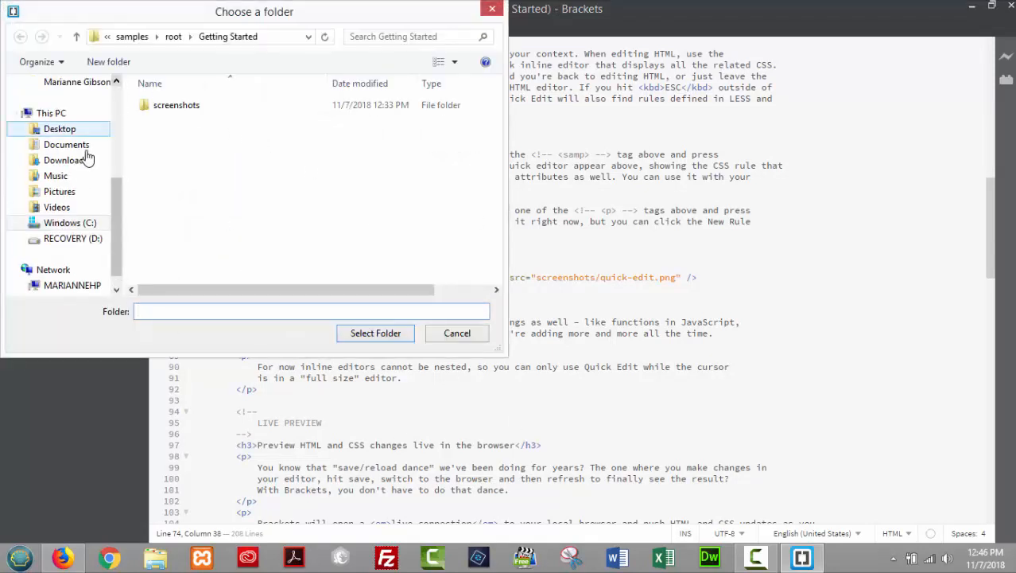
{"action": "left_click", "coordinate": [64, 132]}
{"action": "left_click", "coordinate": [163, 105]}
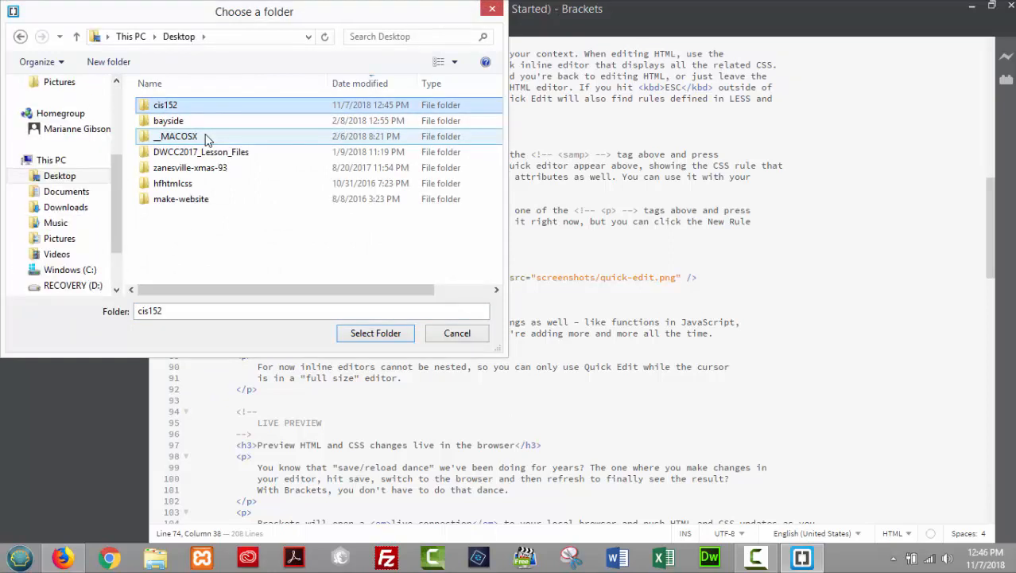
{"action": "left_click", "coordinate": [402, 332]}
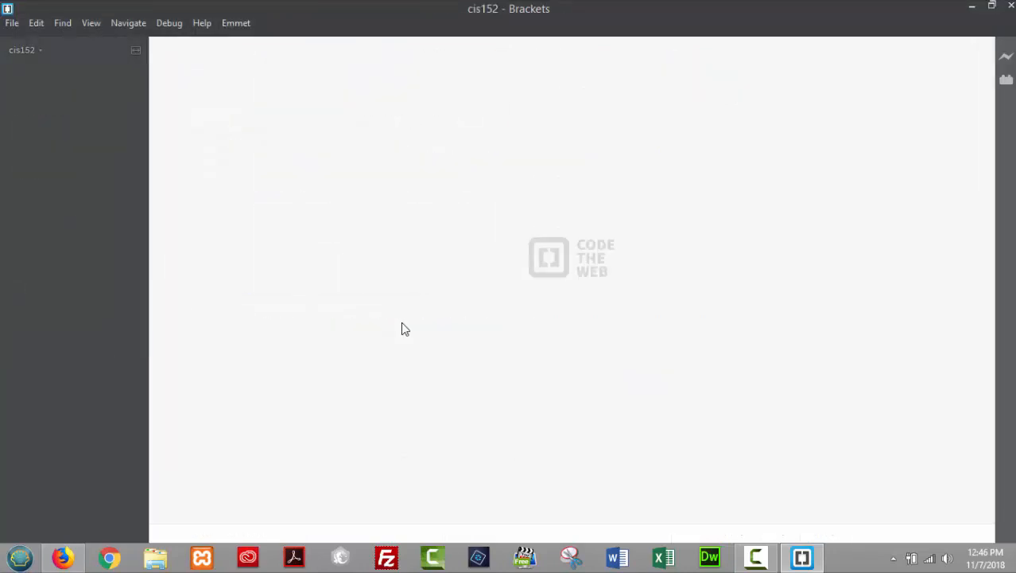
Step: Create a new file named template.html in the cis152 project
{"action": "right_click", "coordinate": [24, 90]}
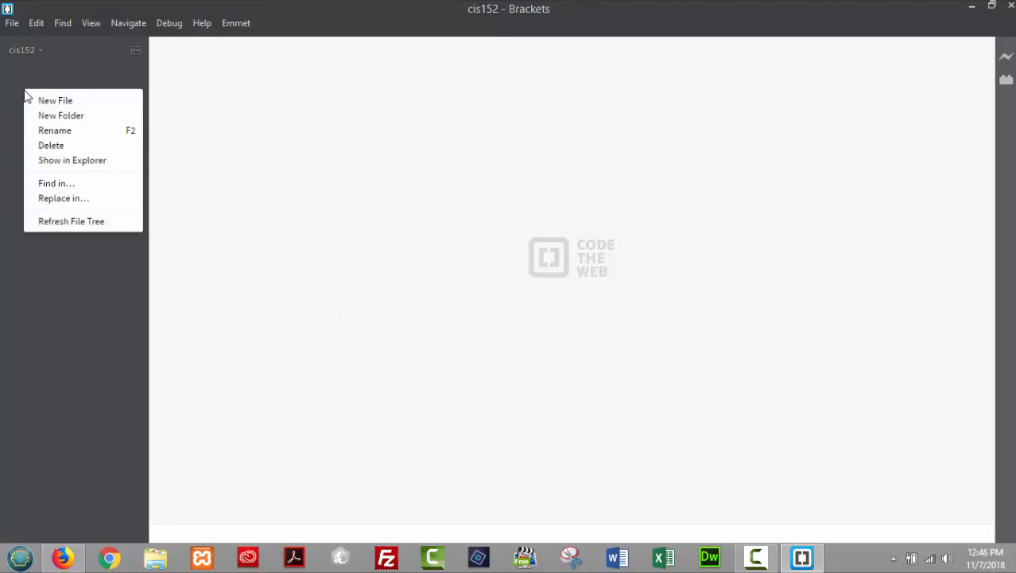
{"action": "left_click", "coordinate": [14, 110]}
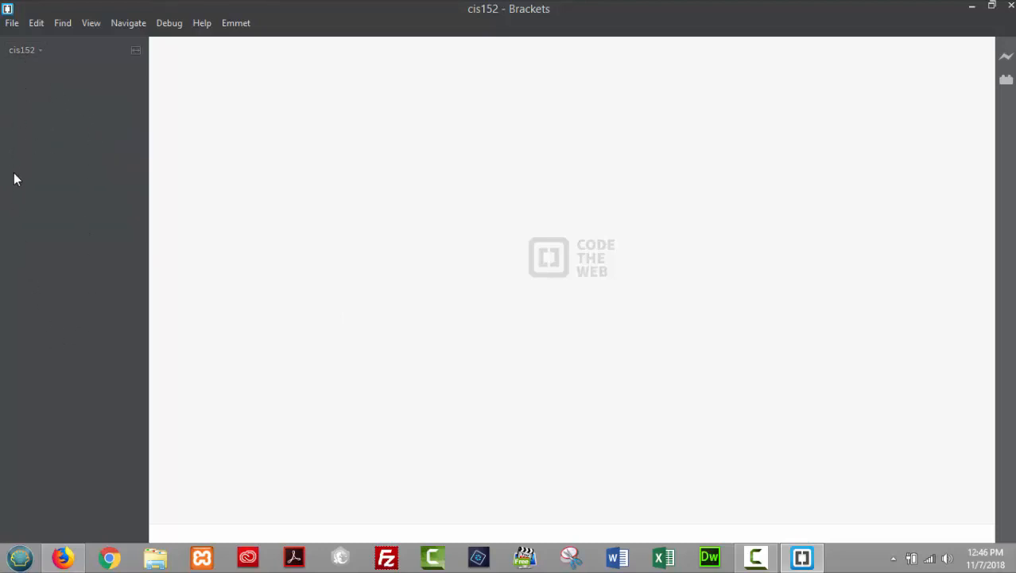
{"action": "right_click", "coordinate": [29, 121]}
{"action": "left_click", "coordinate": [61, 133]}
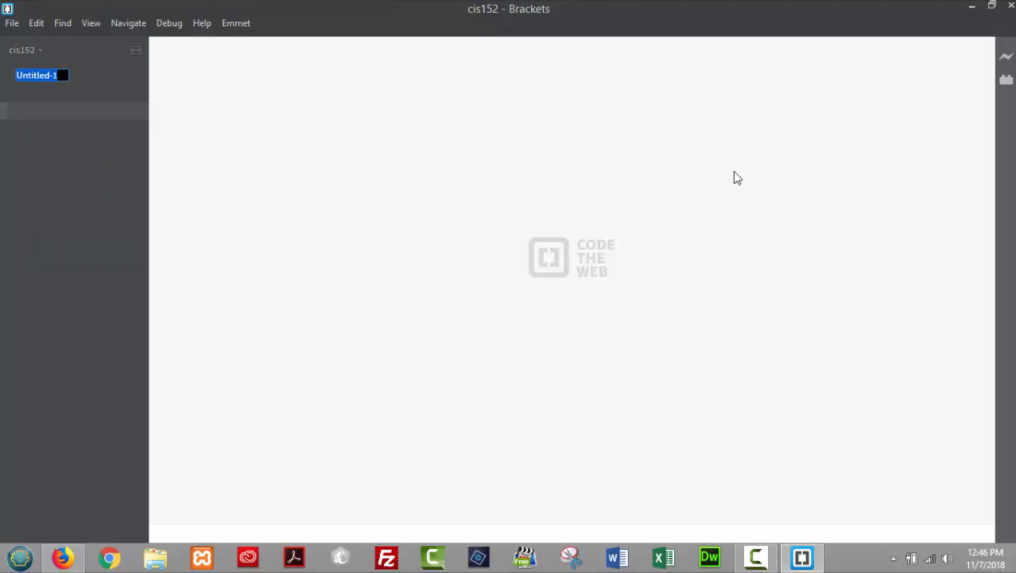
{"action": "type", "text": "templ"}
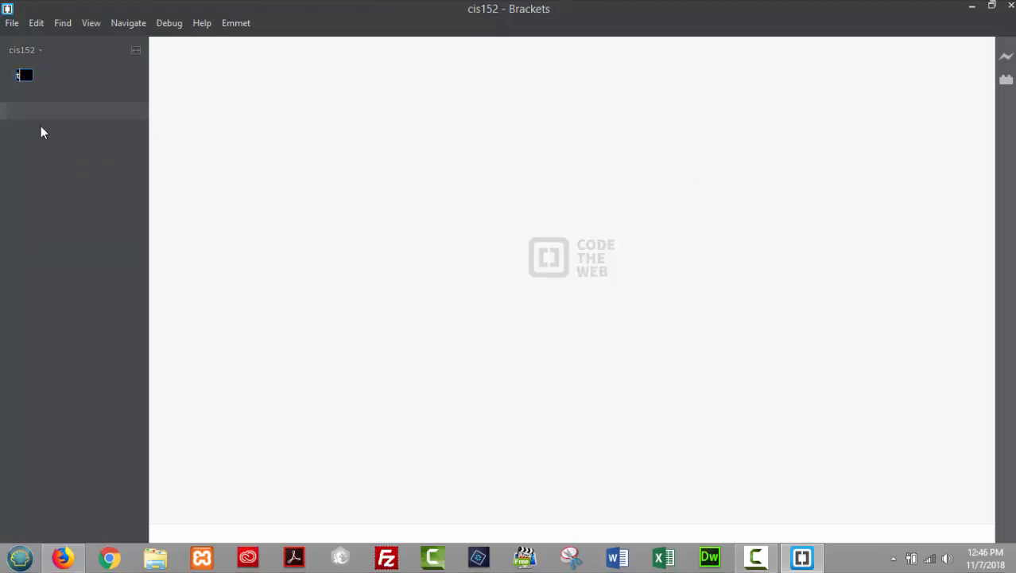
{"action": "type", "text": "emplate.html"}
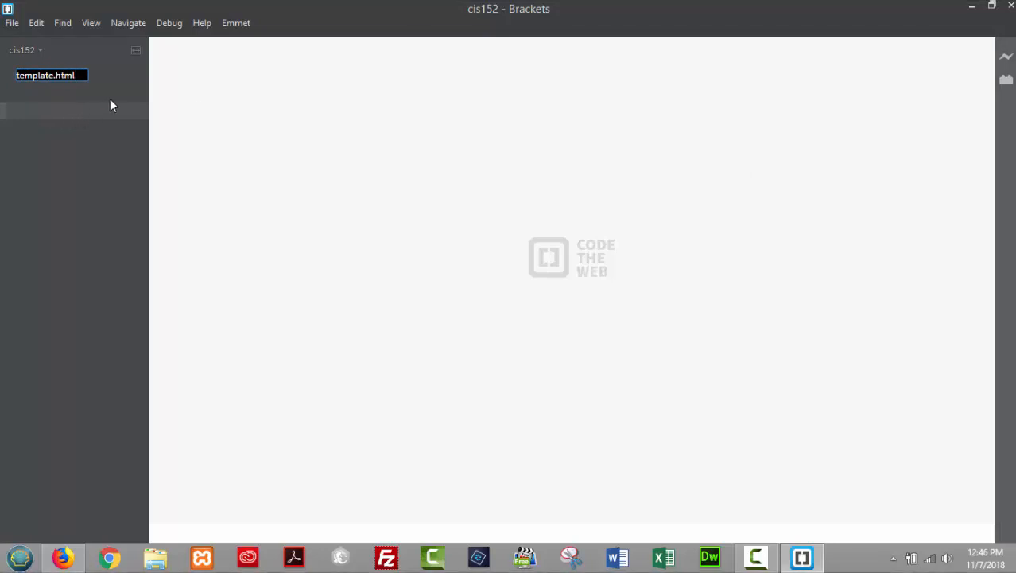
{"action": "key", "text": "Return"}
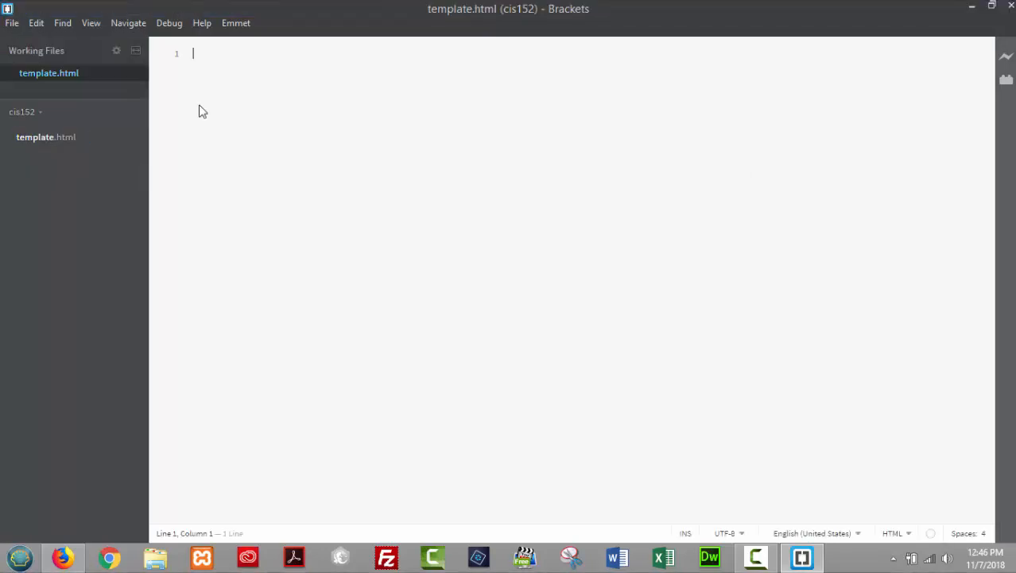
Step: Insert the basic HTML page skeleton into template.html by expanding the Emmet abbreviation "!"
{"action": "left_click", "coordinate": [38, 139]}
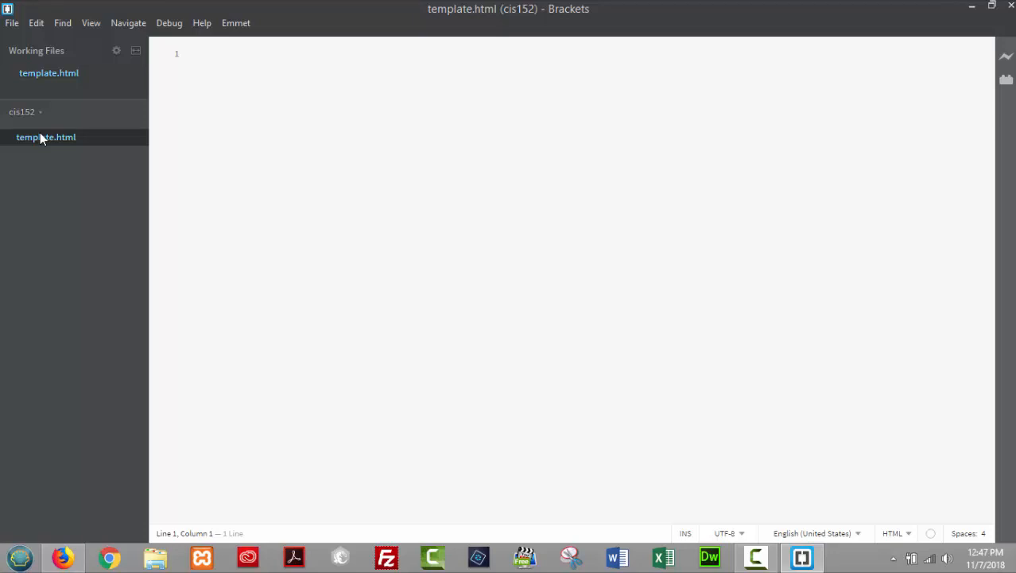
{"action": "left_click", "coordinate": [270, 134]}
{"action": "type", "text": "!"}
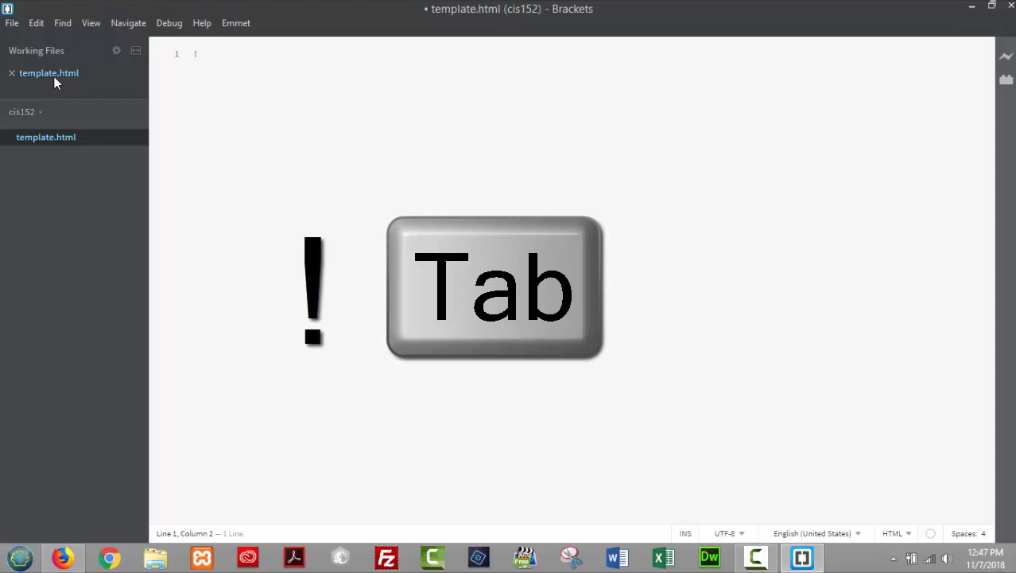
{"action": "key", "text": "Tab"}
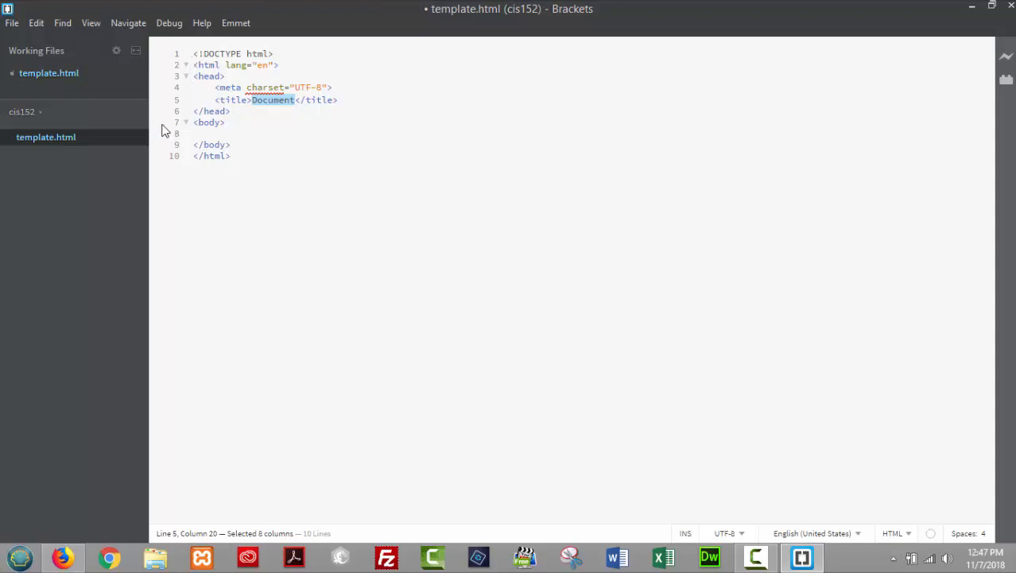
Step: Set the editor font size to 16px and select the Brackets Light (Default) theme in the theme settings
{"action": "left_click", "coordinate": [91, 23]}
{"action": "left_click", "coordinate": [89, 41]}
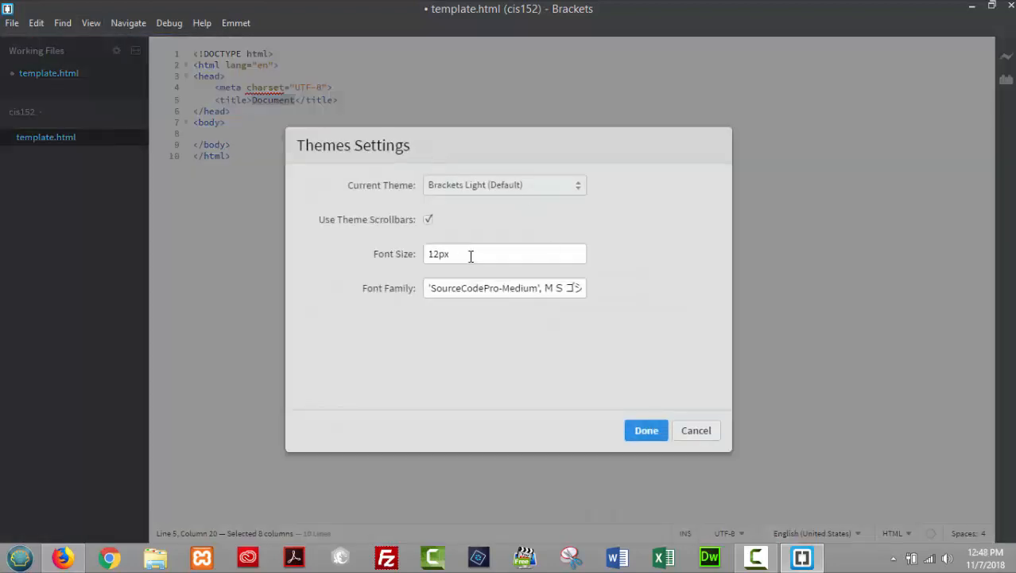
{"action": "left_click_drag", "start_coordinate": [471, 255], "coordinate": [380, 251]}
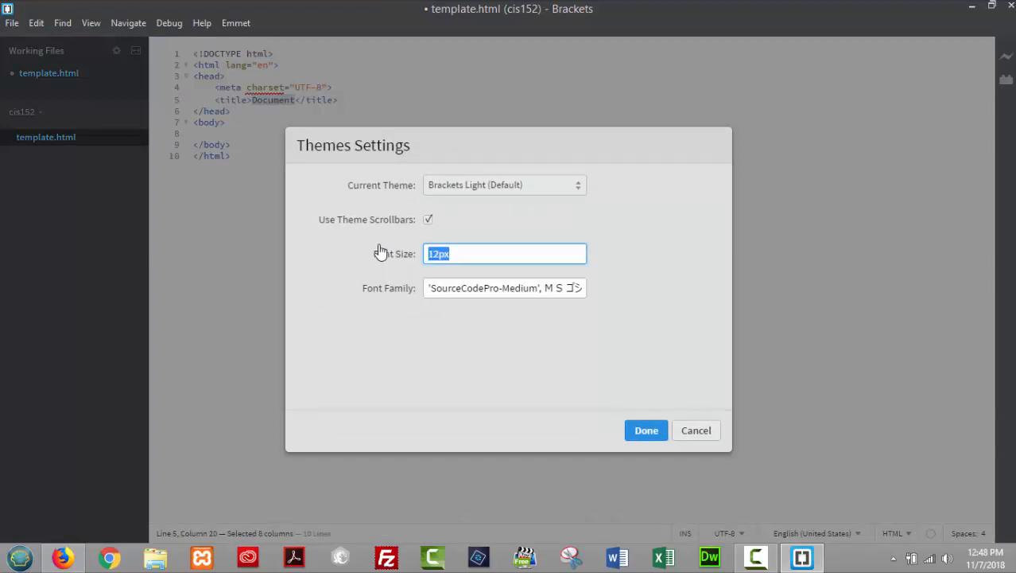
{"action": "type", "text": "16px"}
{"action": "left_click", "coordinate": [579, 191]}
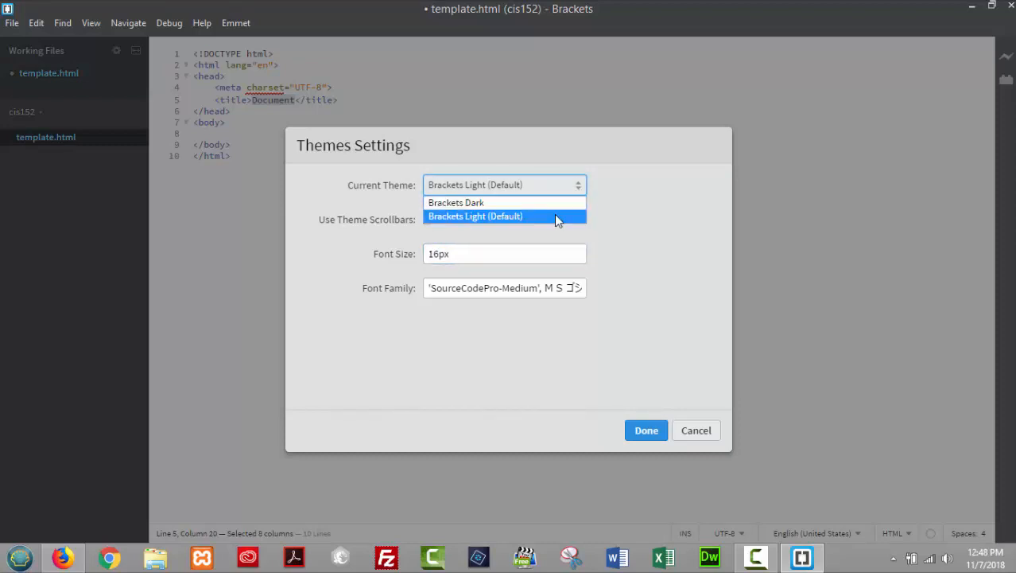
{"action": "left_click", "coordinate": [554, 216]}
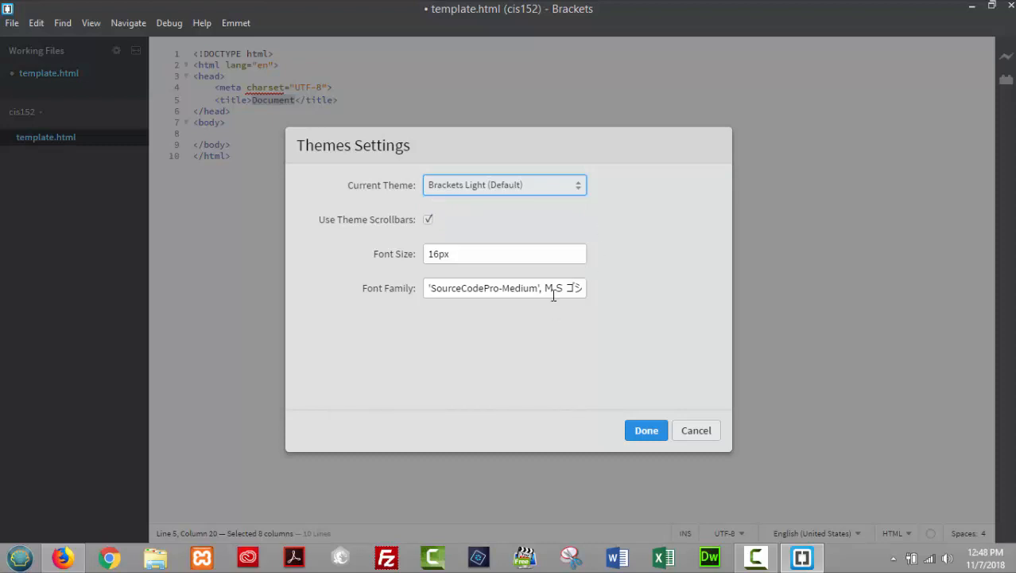
{"action": "left_click", "coordinate": [651, 429]}
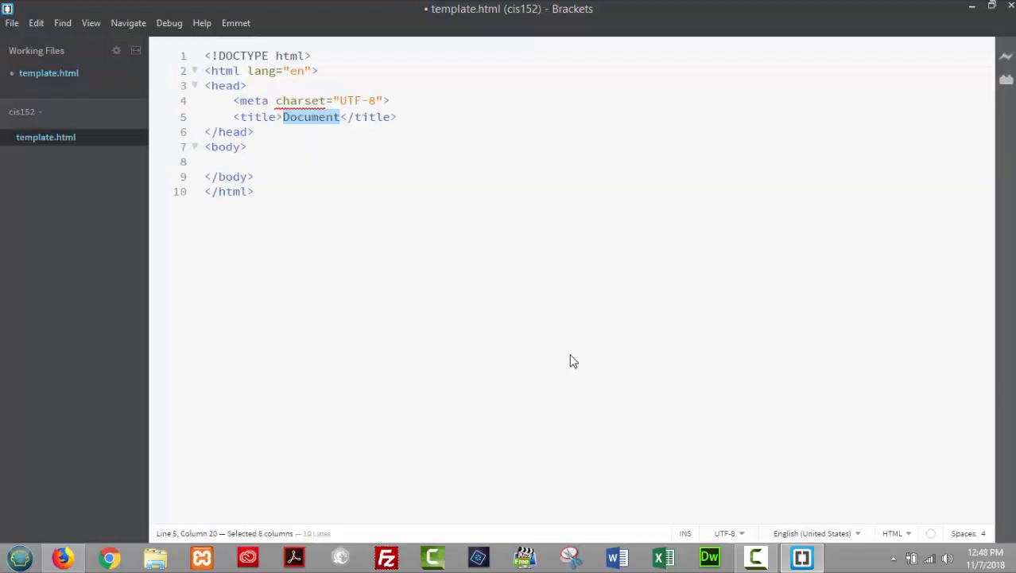